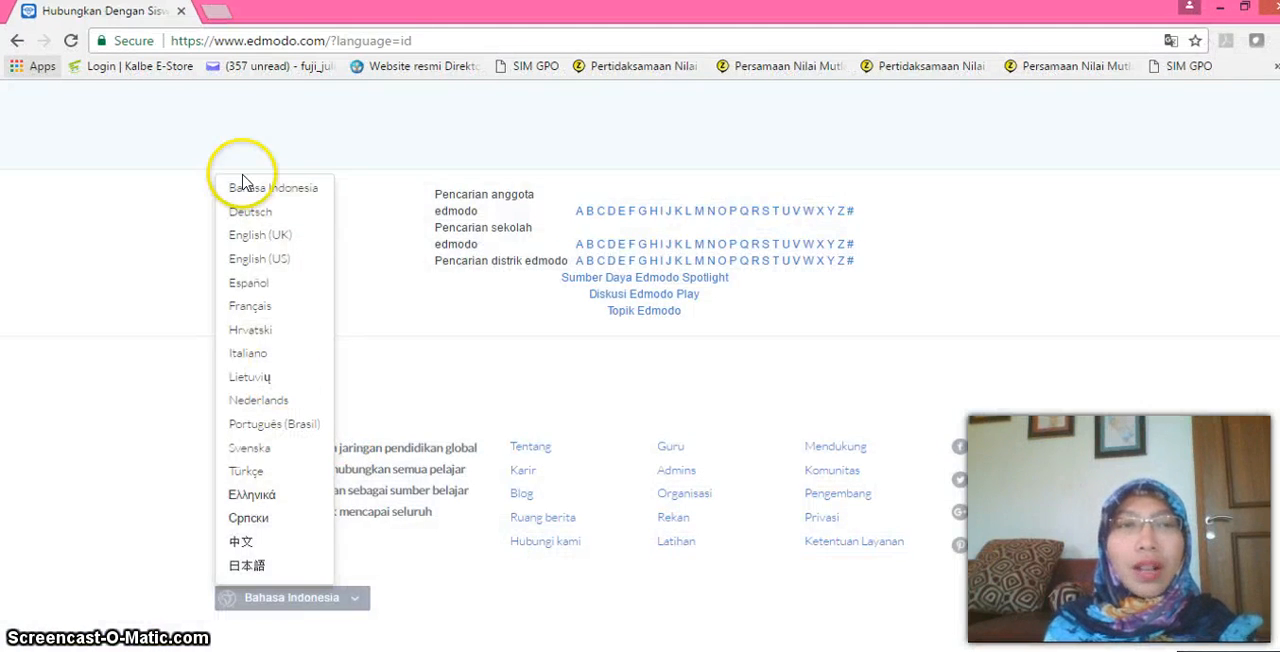
# Set the site language to Bahasa Indonesia and register as a teacher with the Use it with my students interest, skipping the school selection.
pyautogui.click(268, 190)
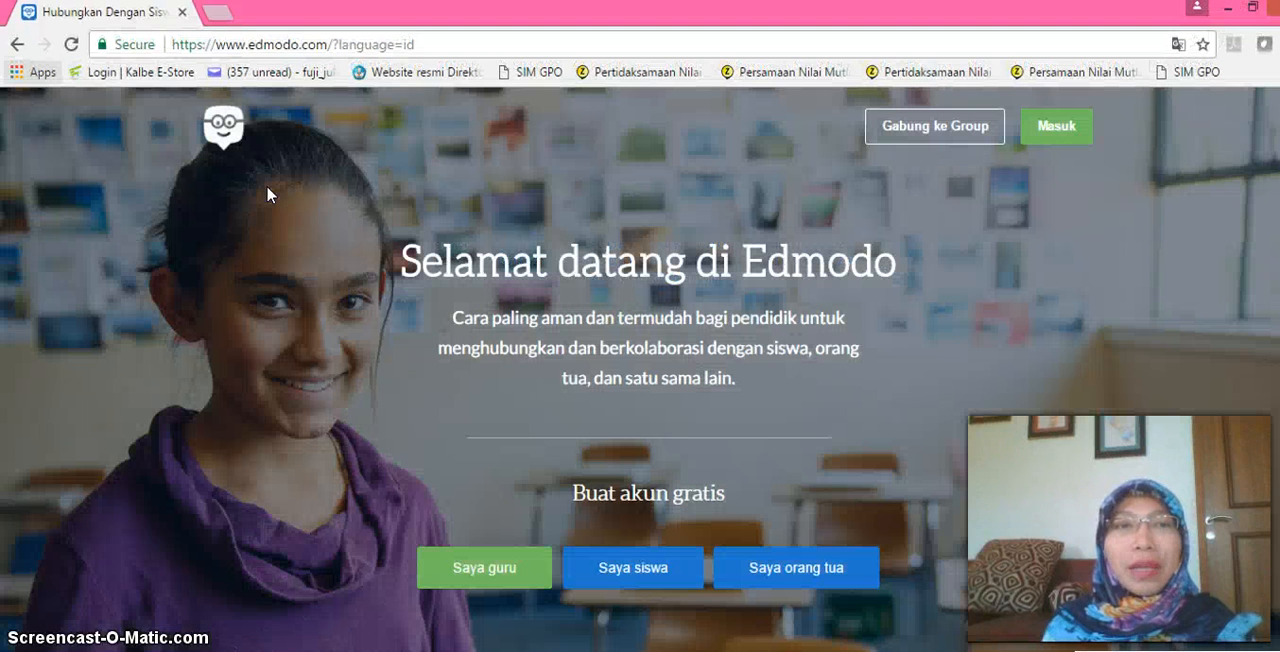
pyautogui.click(490, 572)
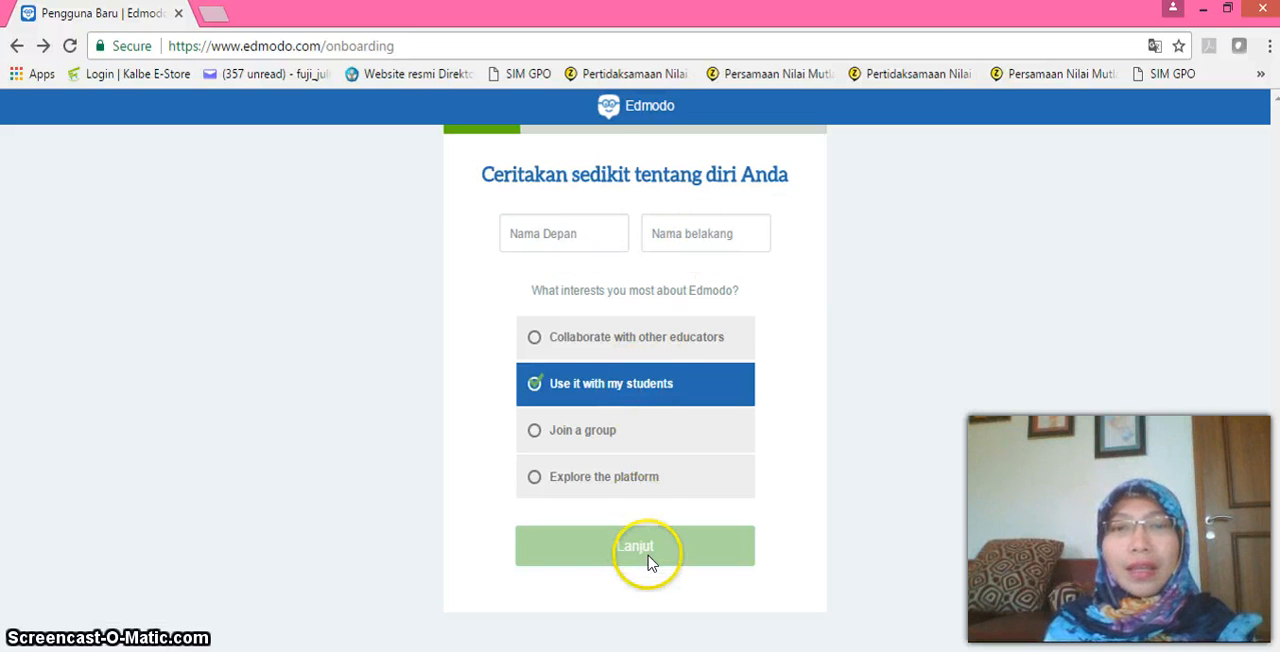
pyautogui.click(526, 358)
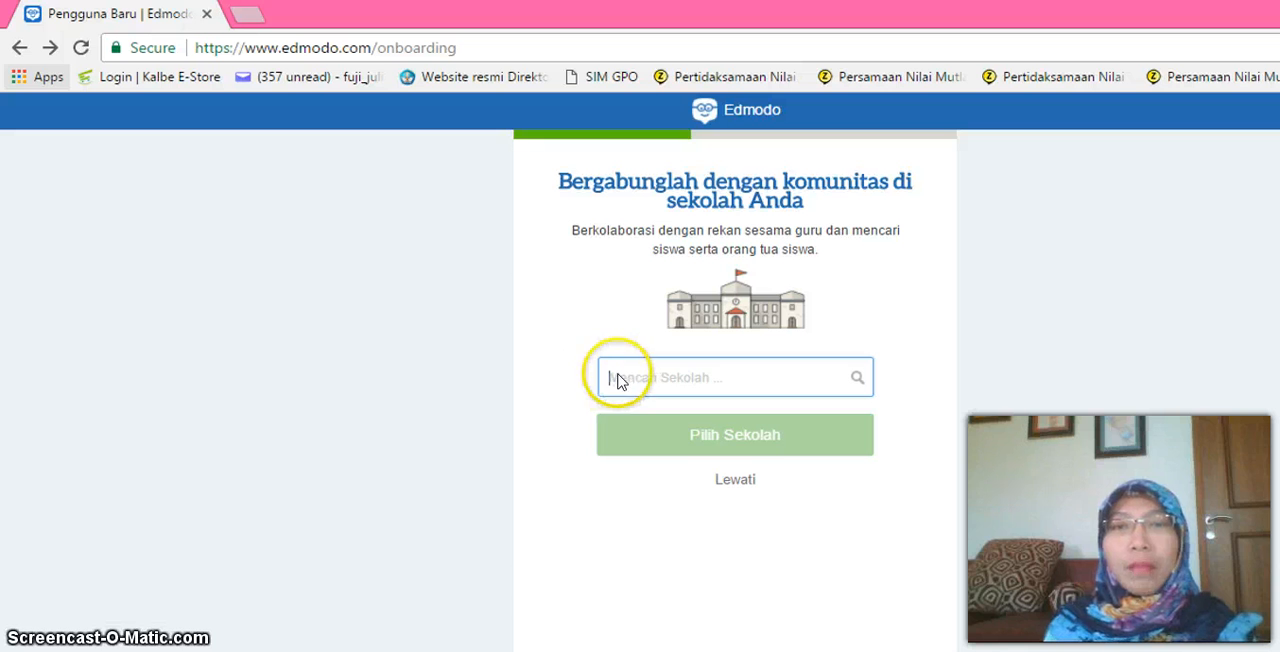
pyautogui.click(737, 482)
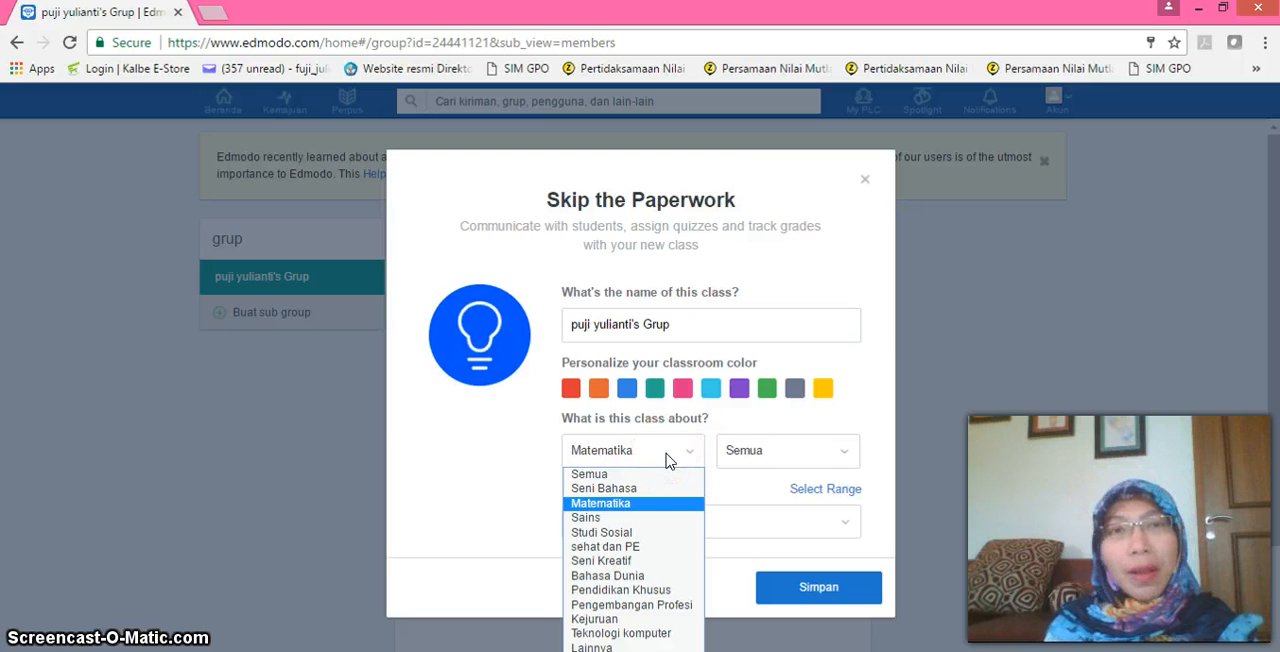
# Set up the class with subject Matematika, topic Semua and grade 10th, save it, and open the group code's options.
pyautogui.click(770, 456)
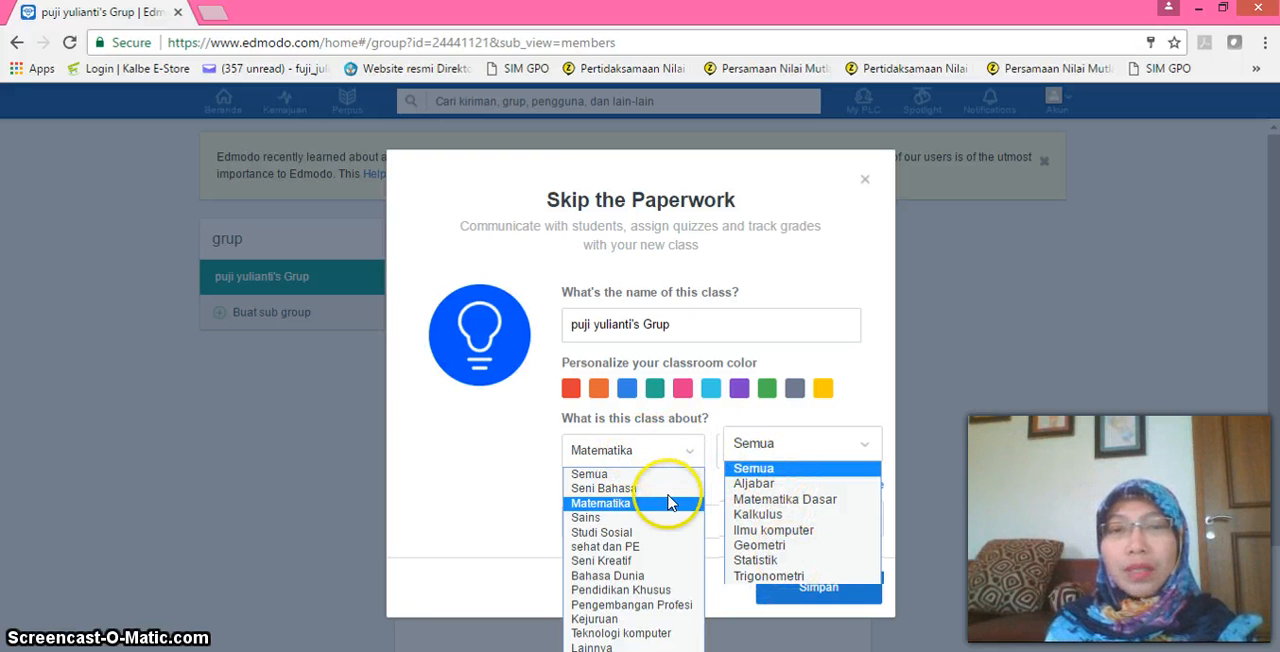
pyautogui.click(785, 470)
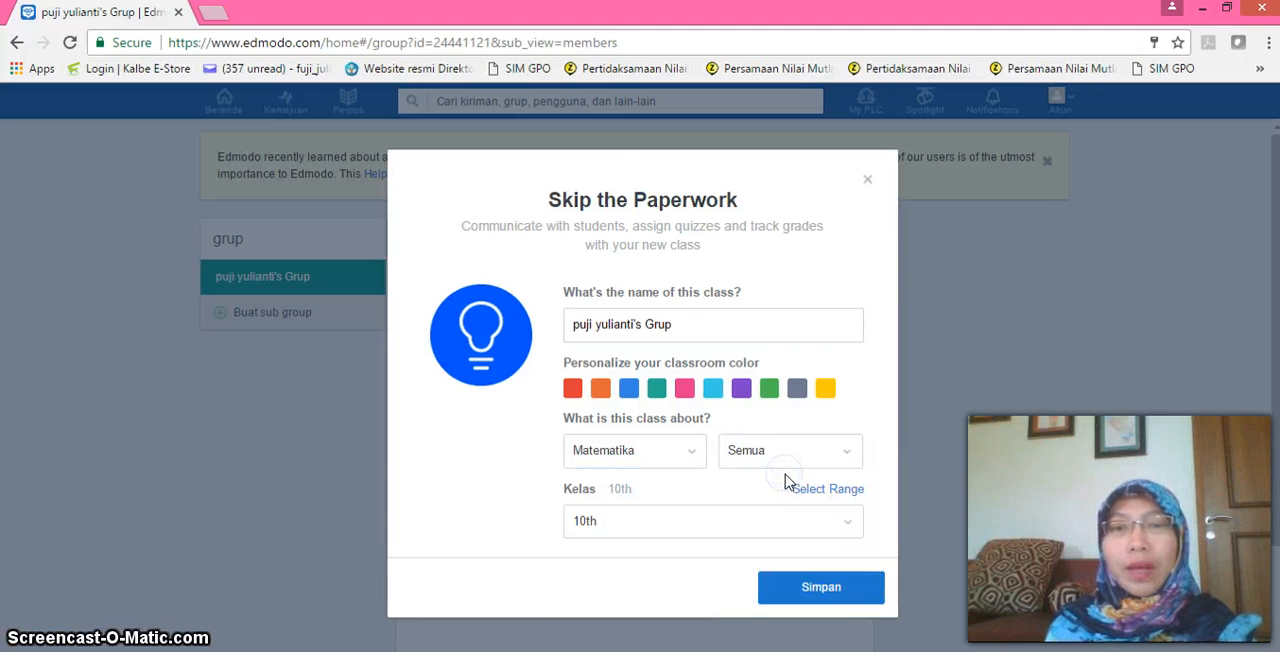
pyautogui.click(657, 524)
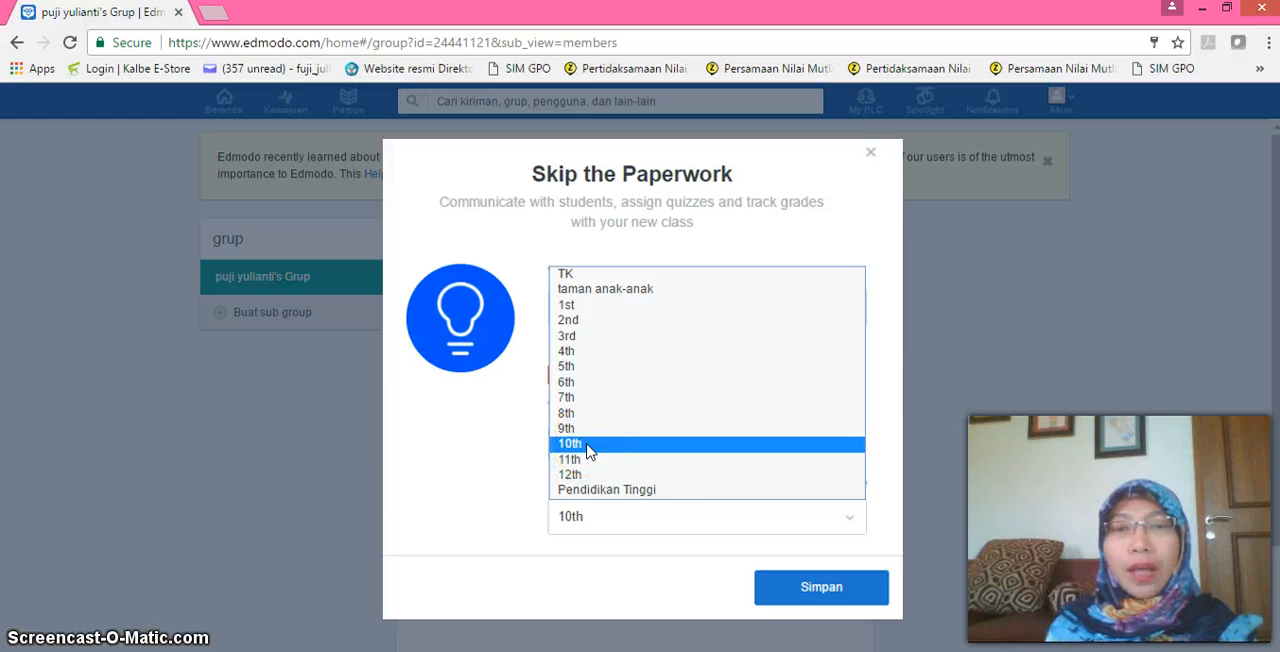
pyautogui.click(810, 587)
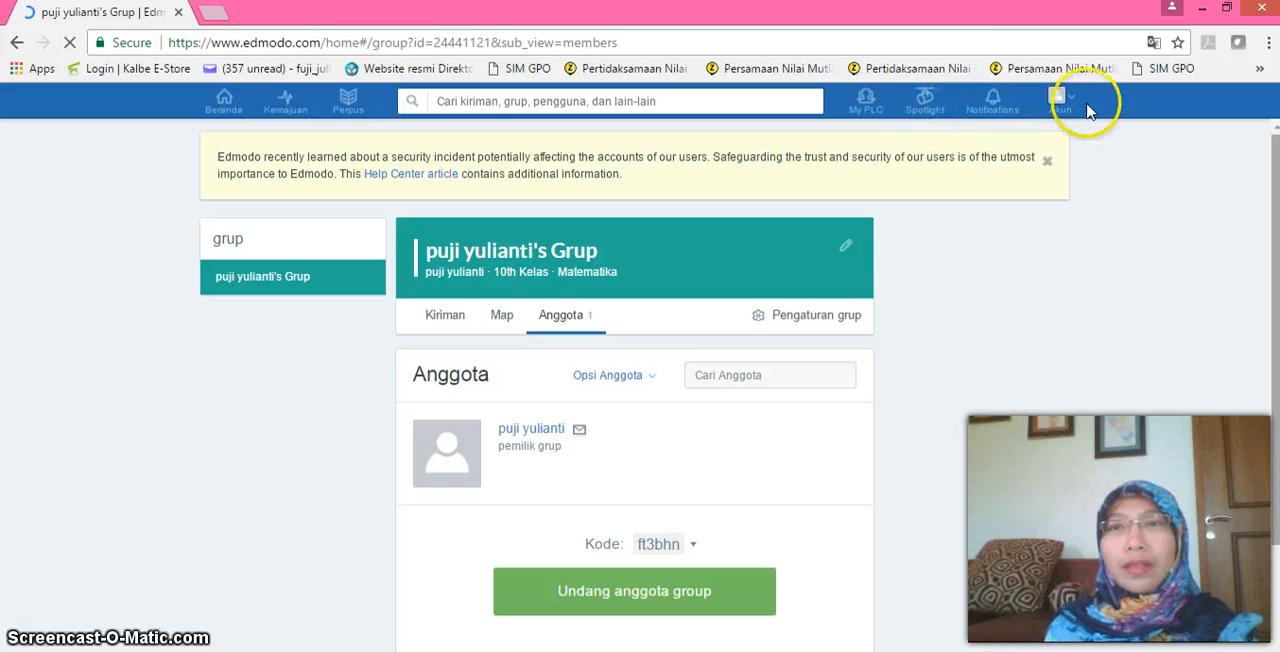
pyautogui.click(694, 548)
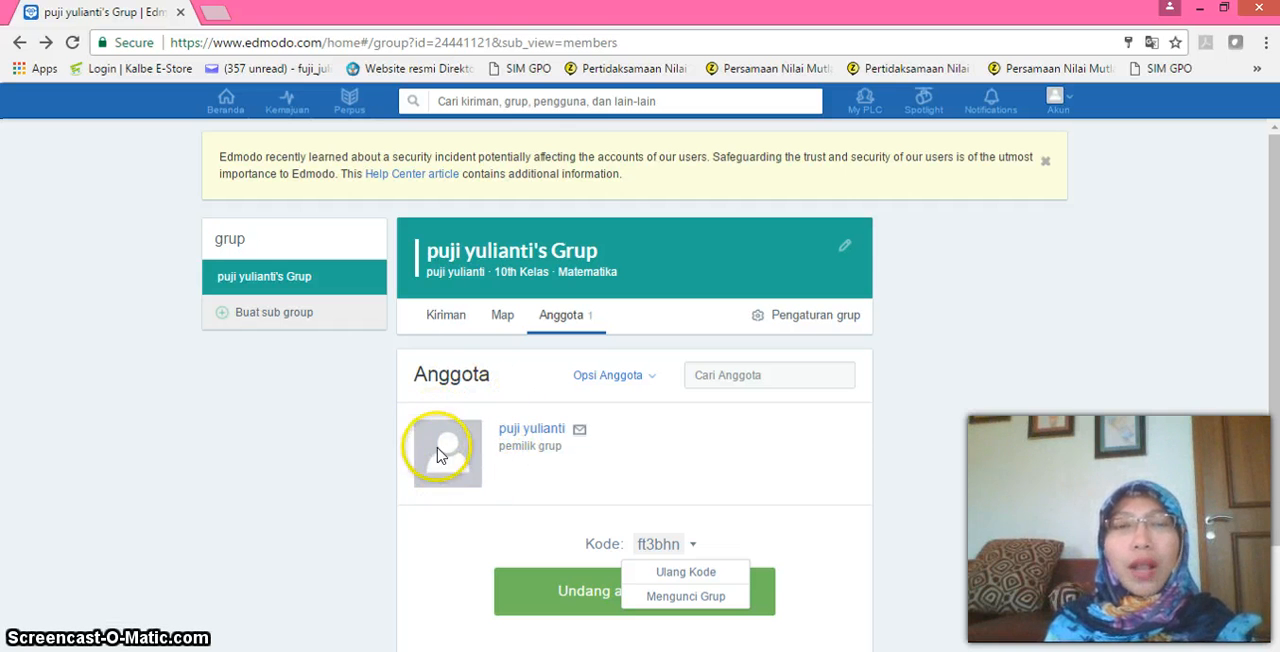
# Open the account's profile page and start adding a profile picture.
pyautogui.click(1076, 106)
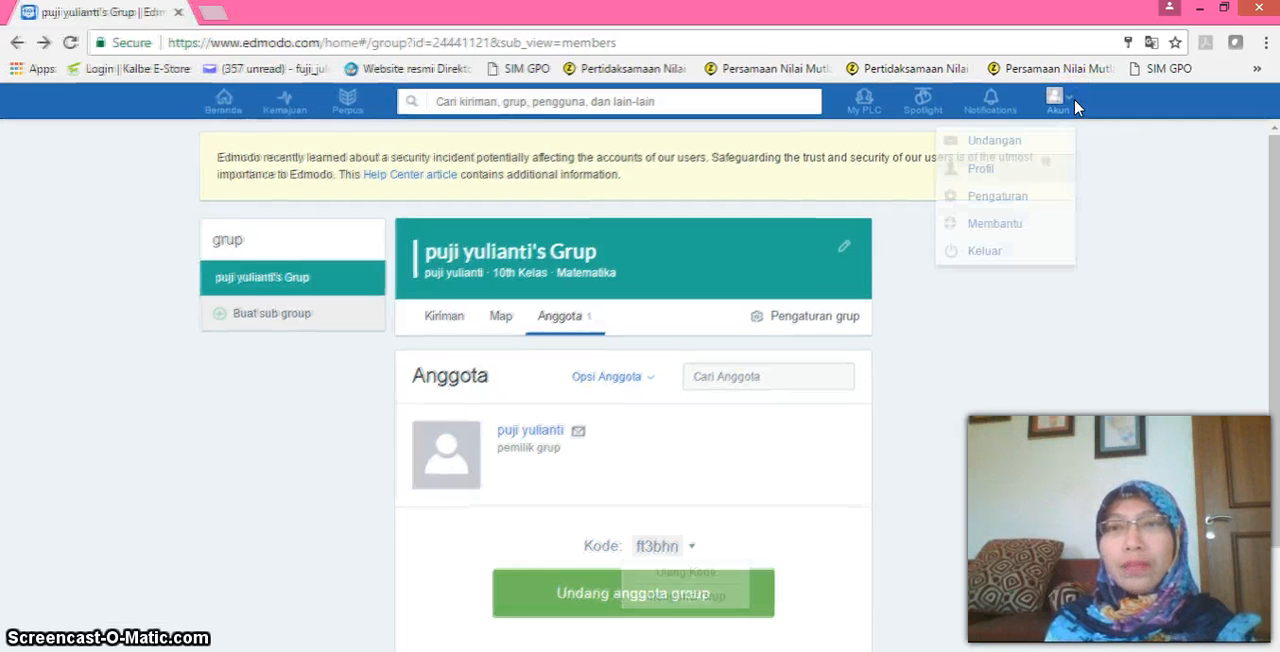
pyautogui.click(984, 170)
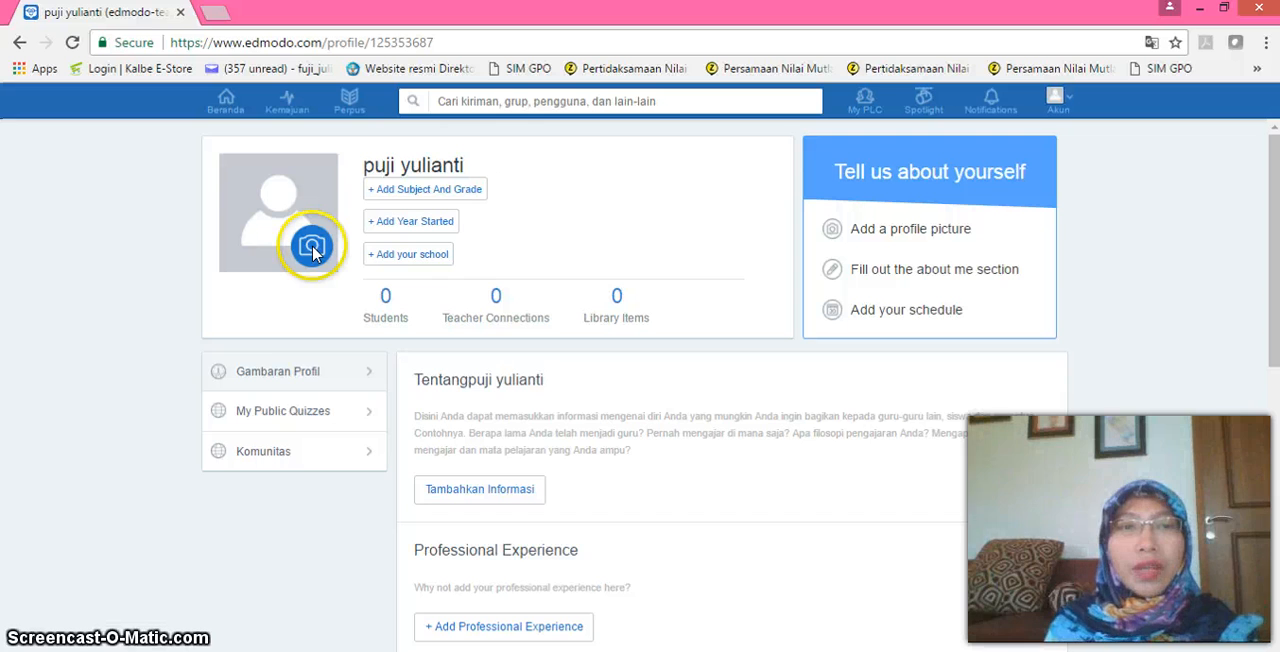
pyautogui.click(308, 262)
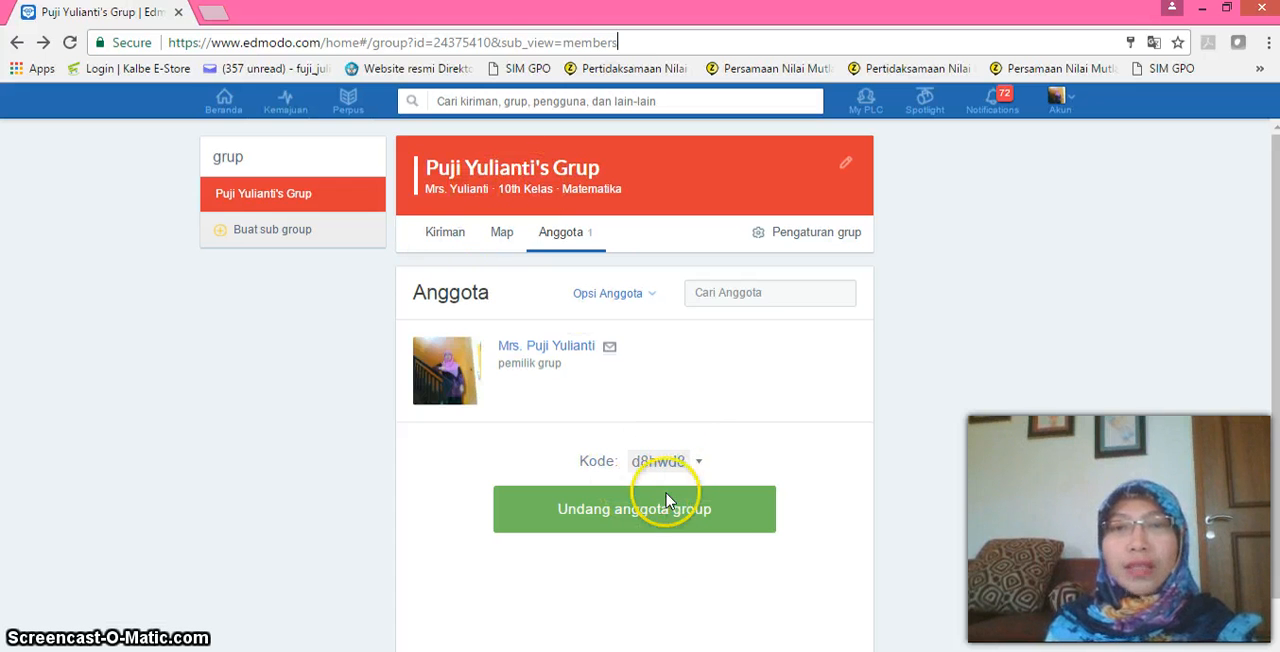
# Create a new group named Math X MIPA 1 for Kelas 10 students with subject Matematika, topic Semua, and save its settings.
pyautogui.click(224, 103)
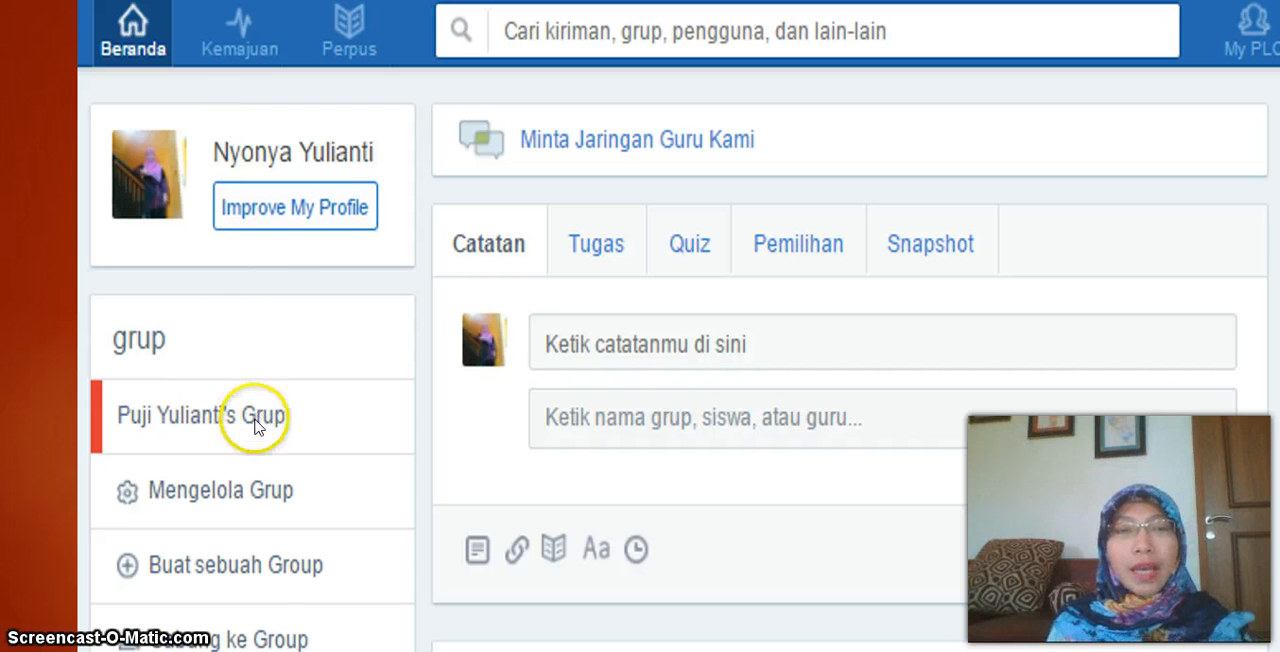
pyautogui.click(235, 566)
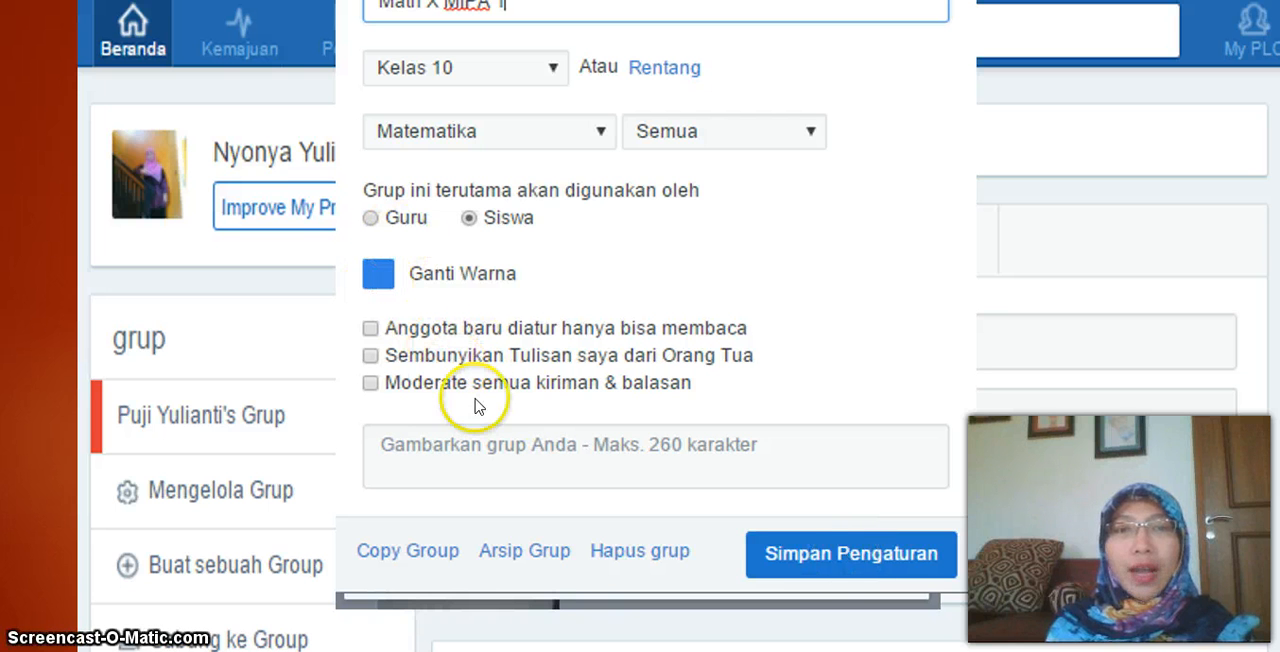
pyautogui.click(837, 552)
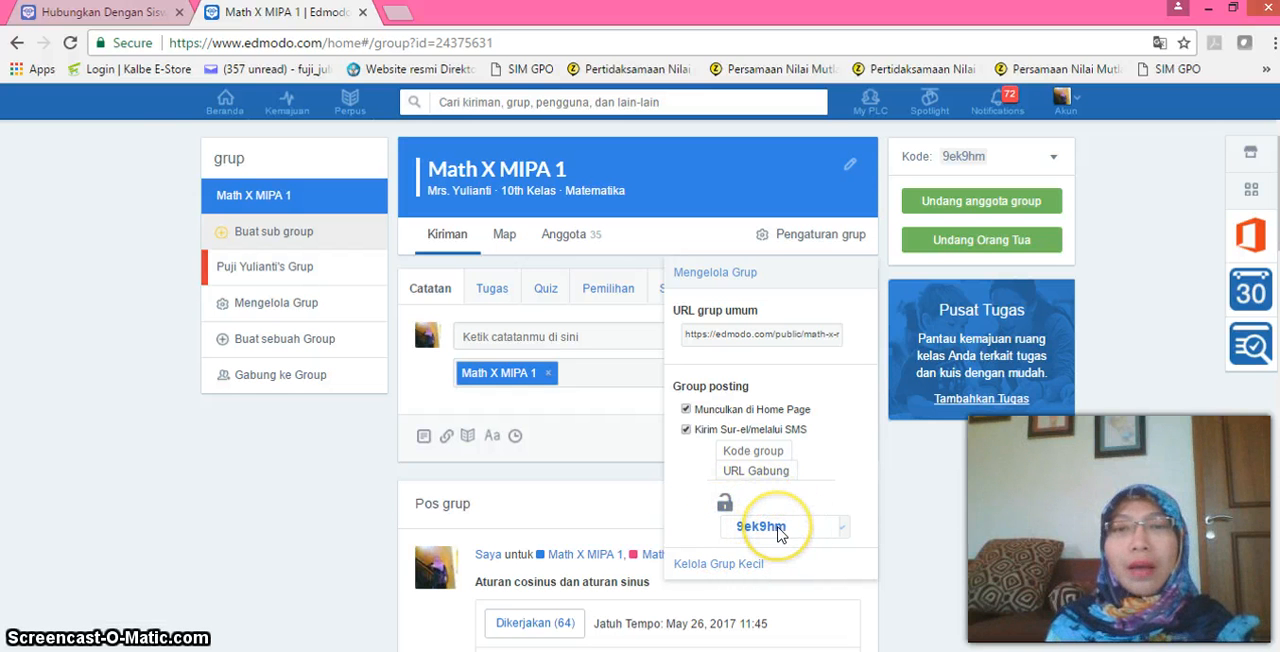
# Open the student sign-up form for a new Edmodo account from the welcome page and enter the group code.
pyautogui.hotkey('ctrl', 'w')
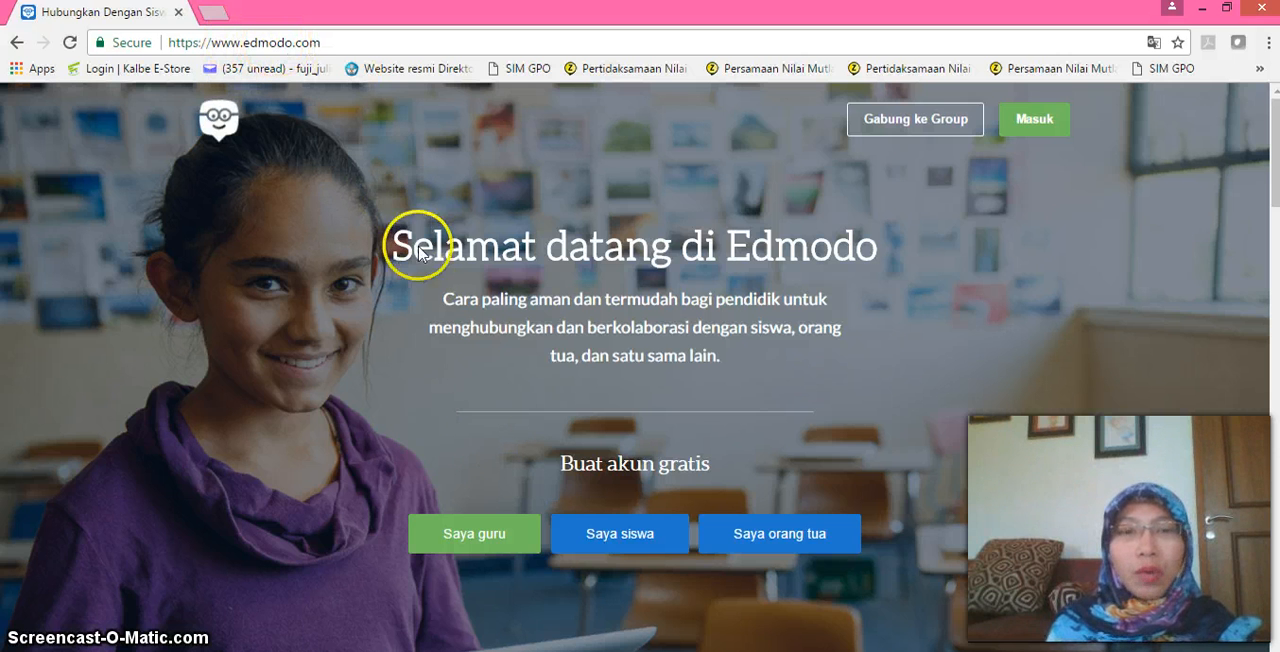
pyautogui.click(612, 538)
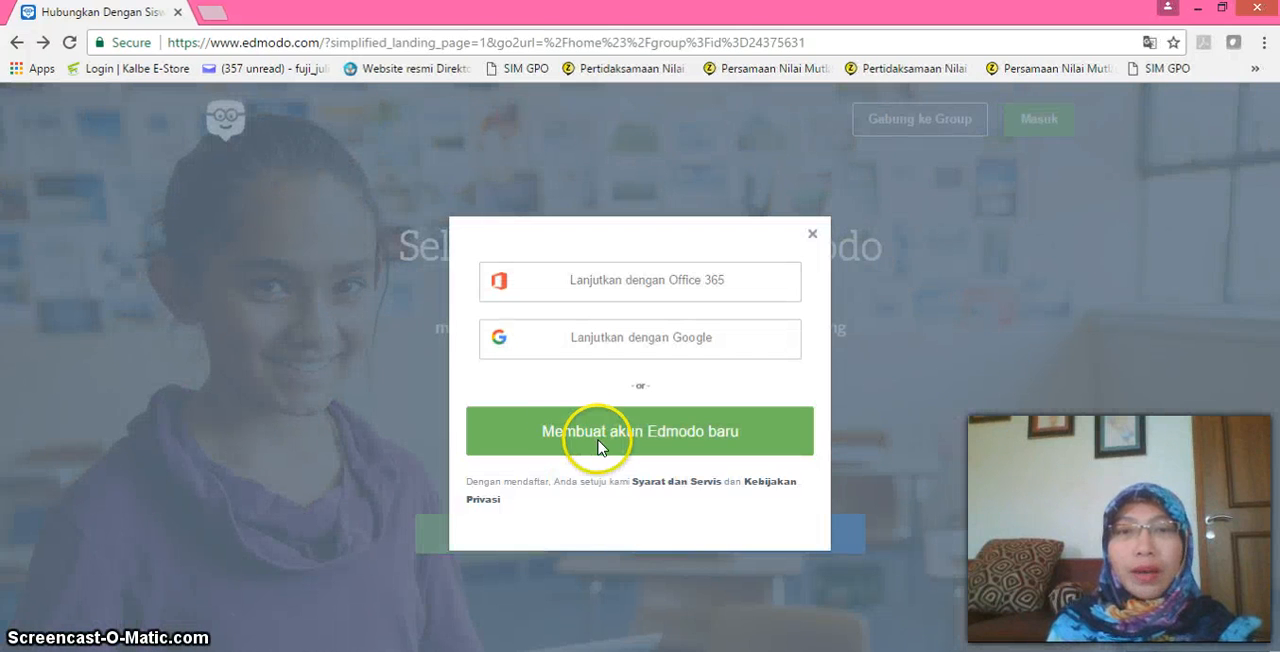
pyautogui.click(598, 446)
pyautogui.click(487, 340)
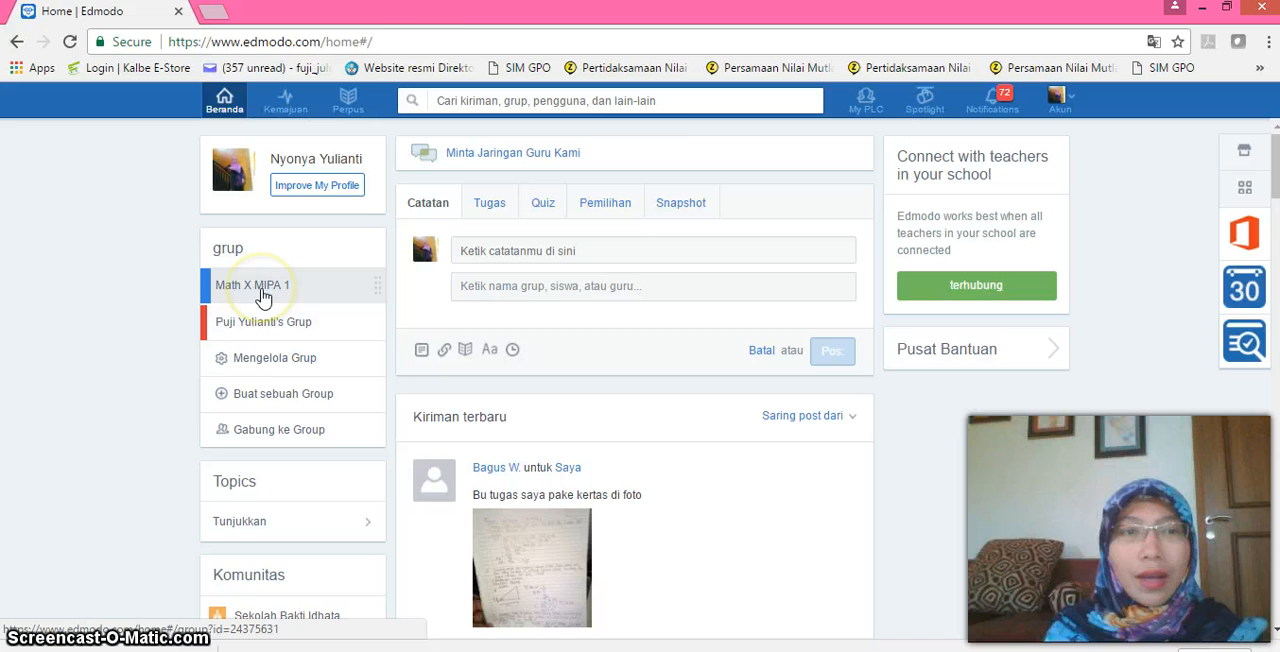
# Open the Math X MIPA 1 group from the group management page and bring up its assignment form (Tugas).
pyautogui.click(263, 296)
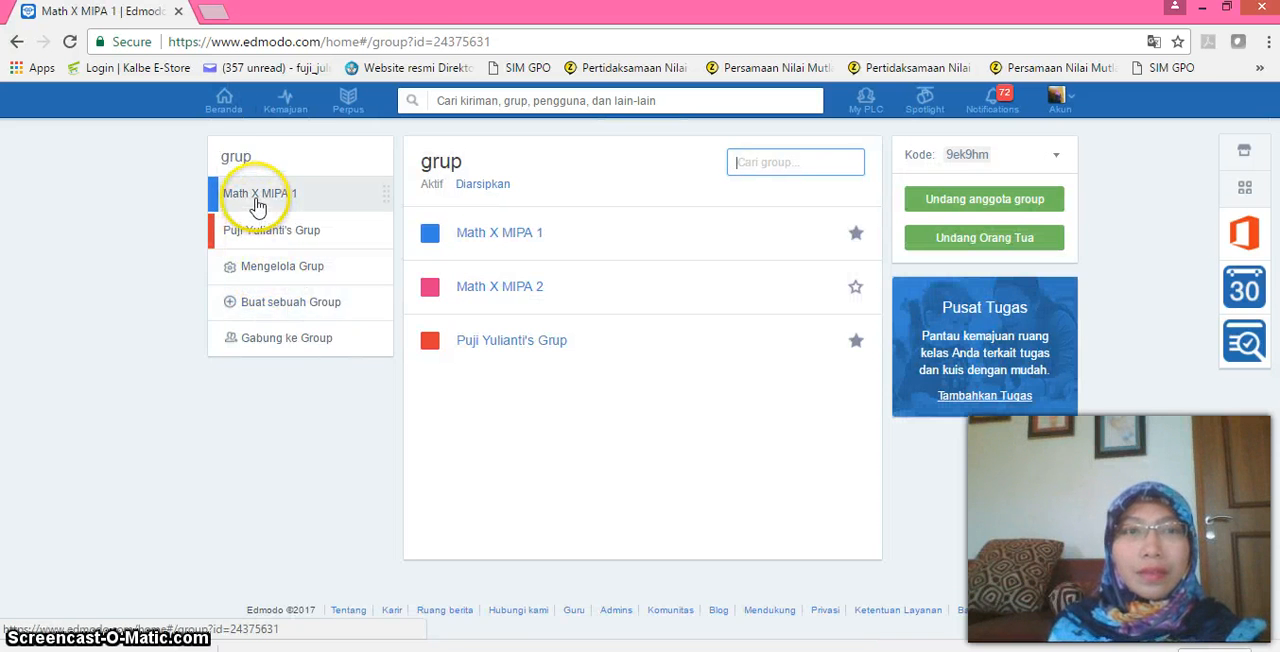
pyautogui.click(258, 198)
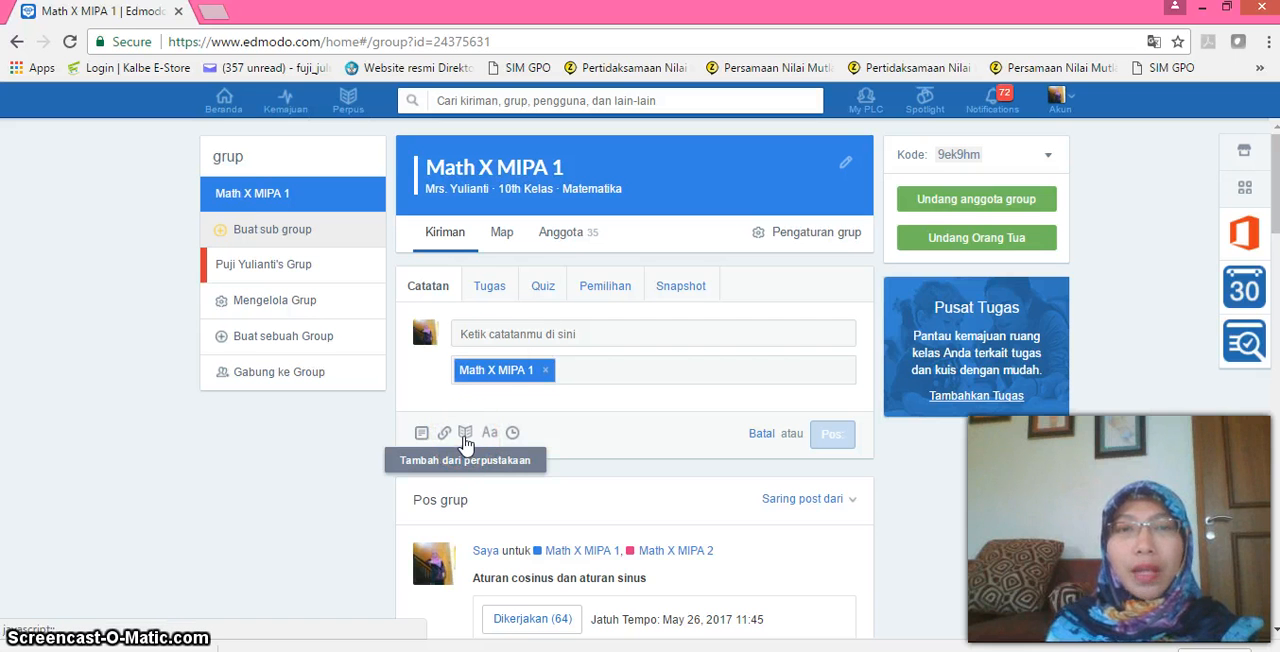
pyautogui.click(494, 296)
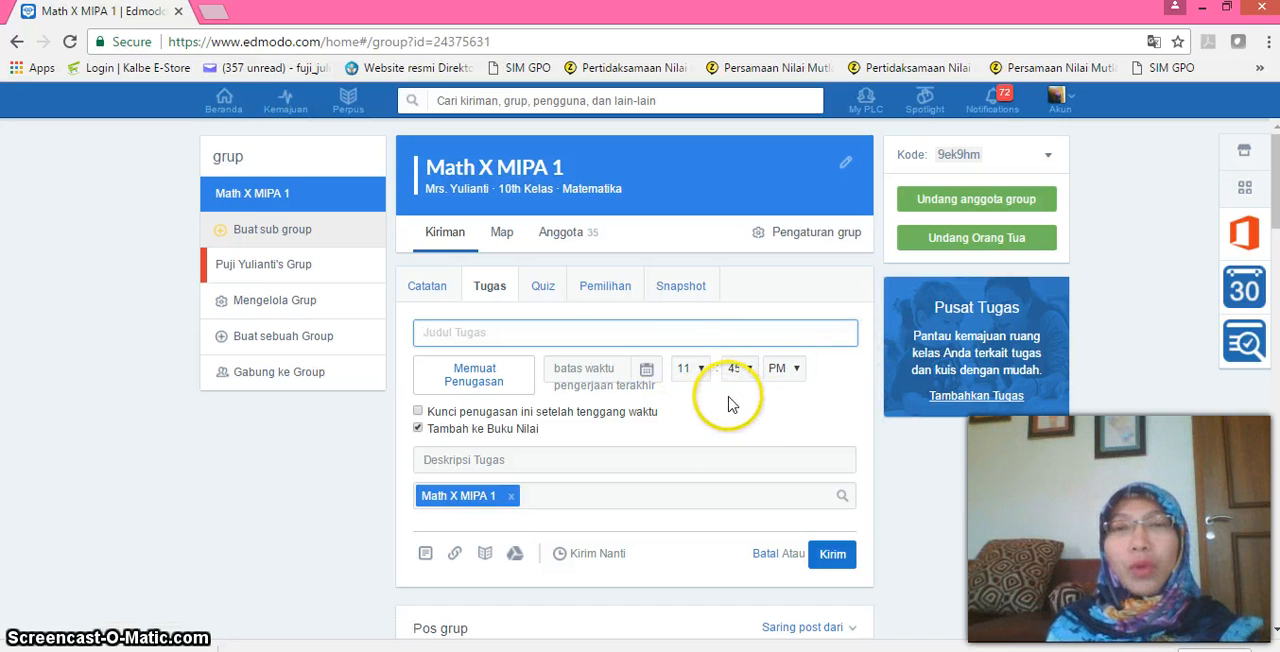
# Create a new quiz in the Math X MIPA 1 group and add a Pilihan ganda first question.
pyautogui.click(542, 288)
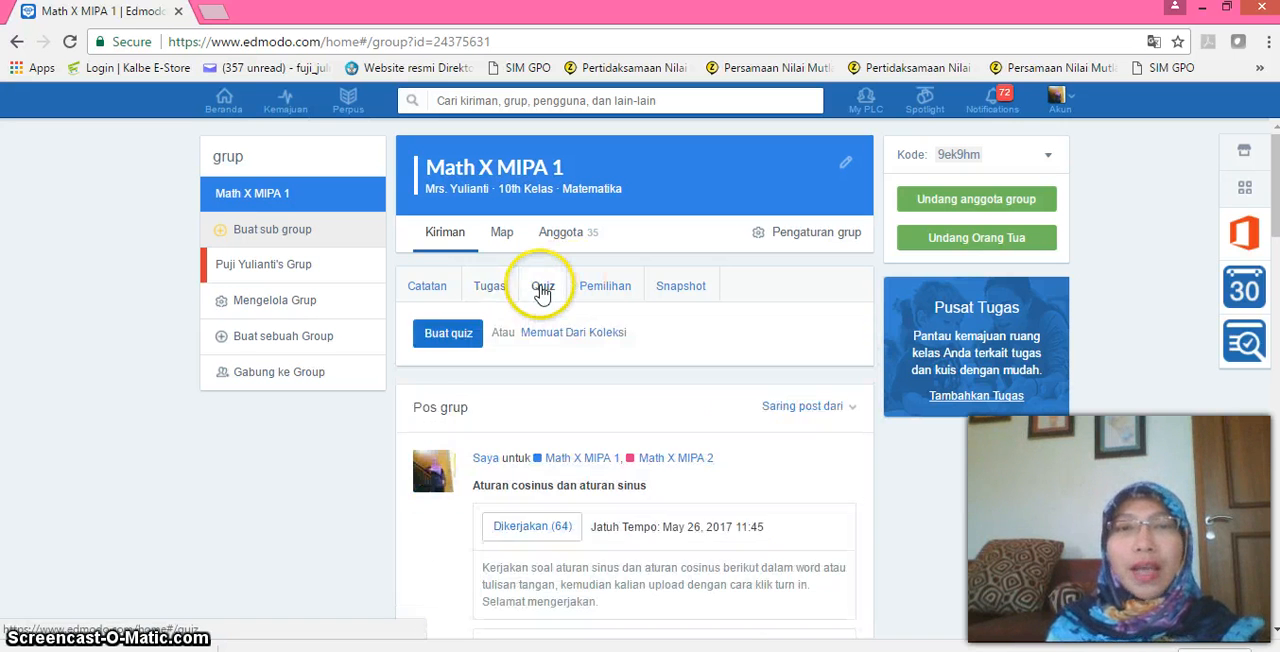
pyautogui.click(450, 334)
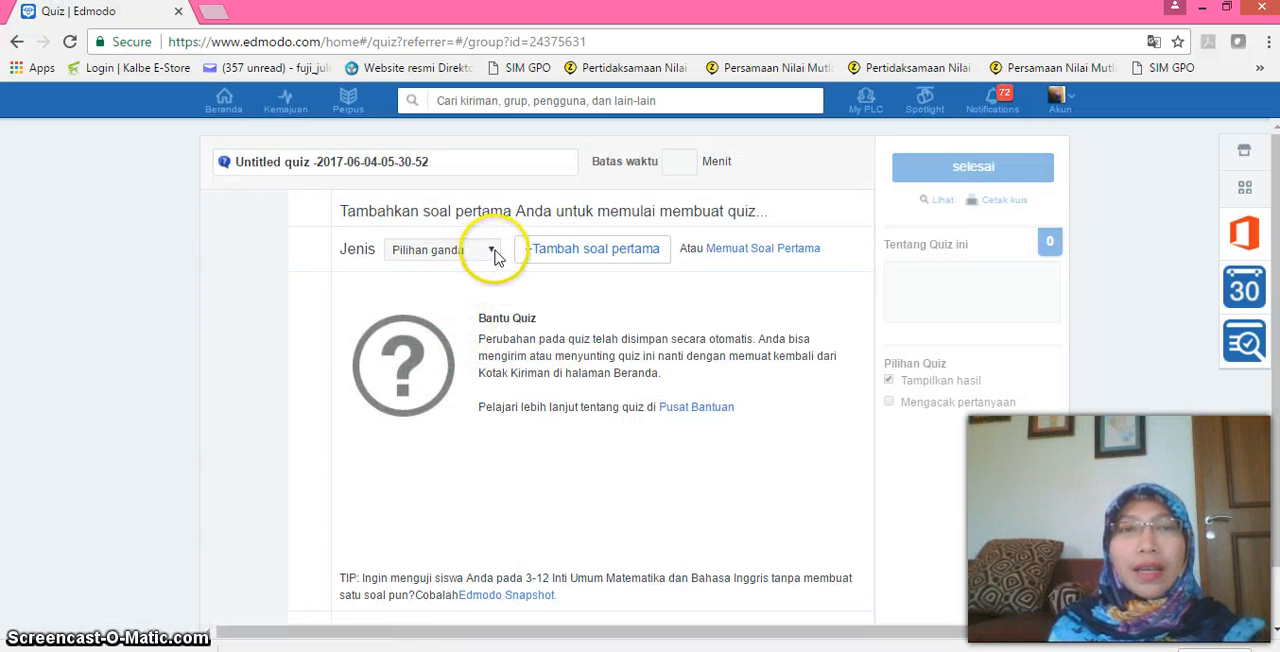
pyautogui.click(491, 250)
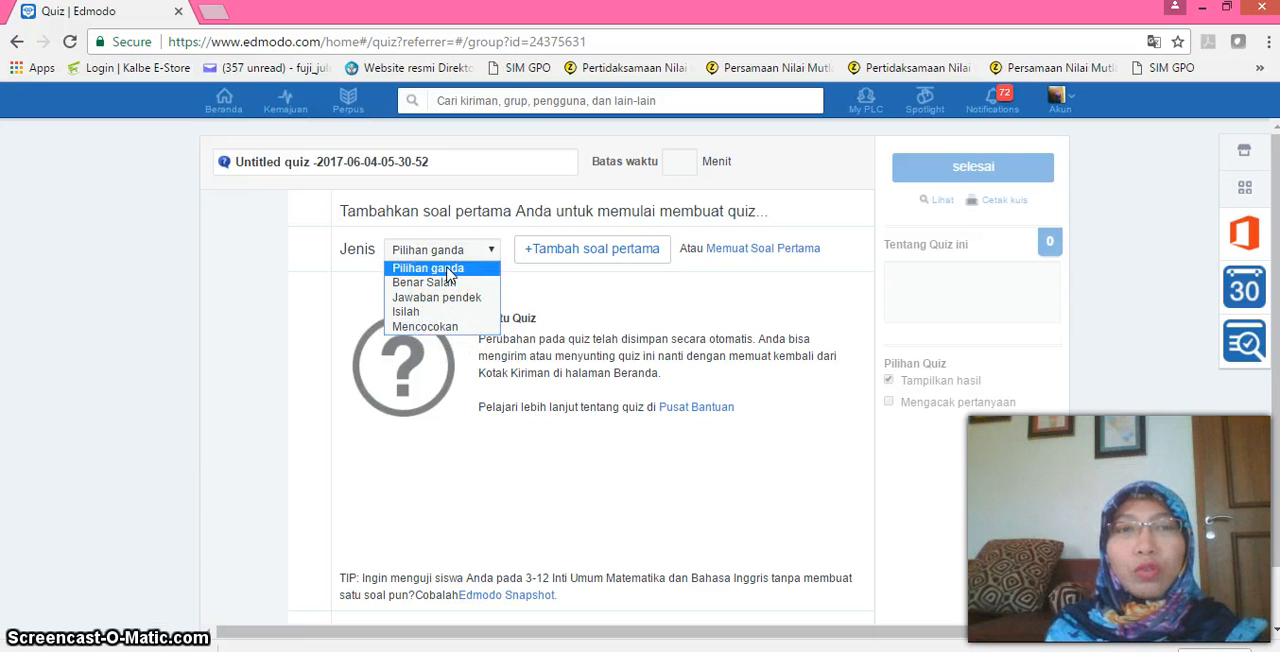
pyautogui.click(448, 272)
pyautogui.click(588, 257)
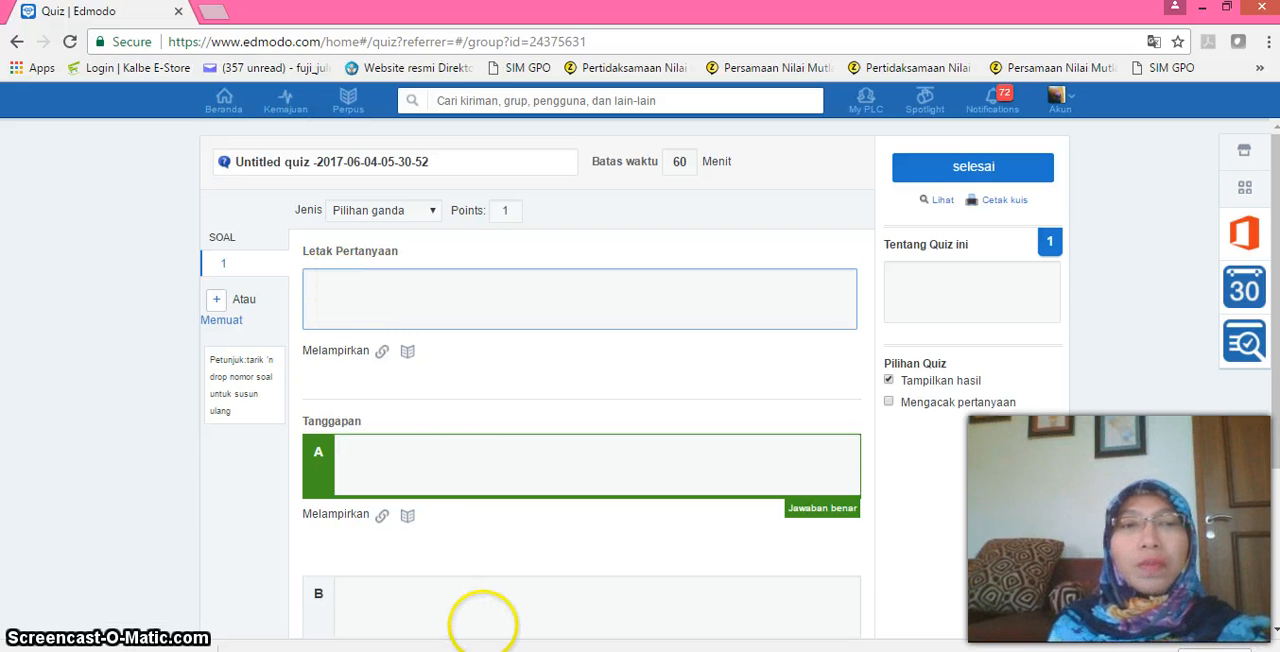
# Review the multiple-choice answer fields and try the Benar Salah and Jawaban pendek types for question 1.
pyautogui.scroll(-3, 100, 471)
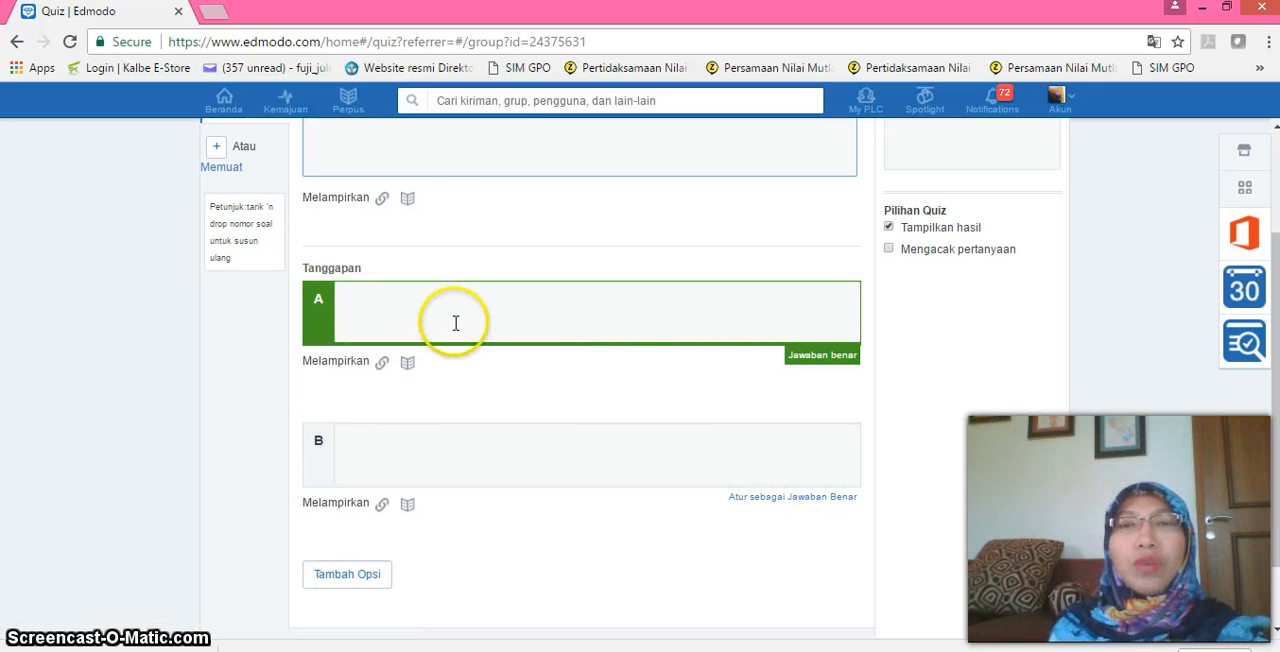
pyautogui.scroll(3, 90, 600)
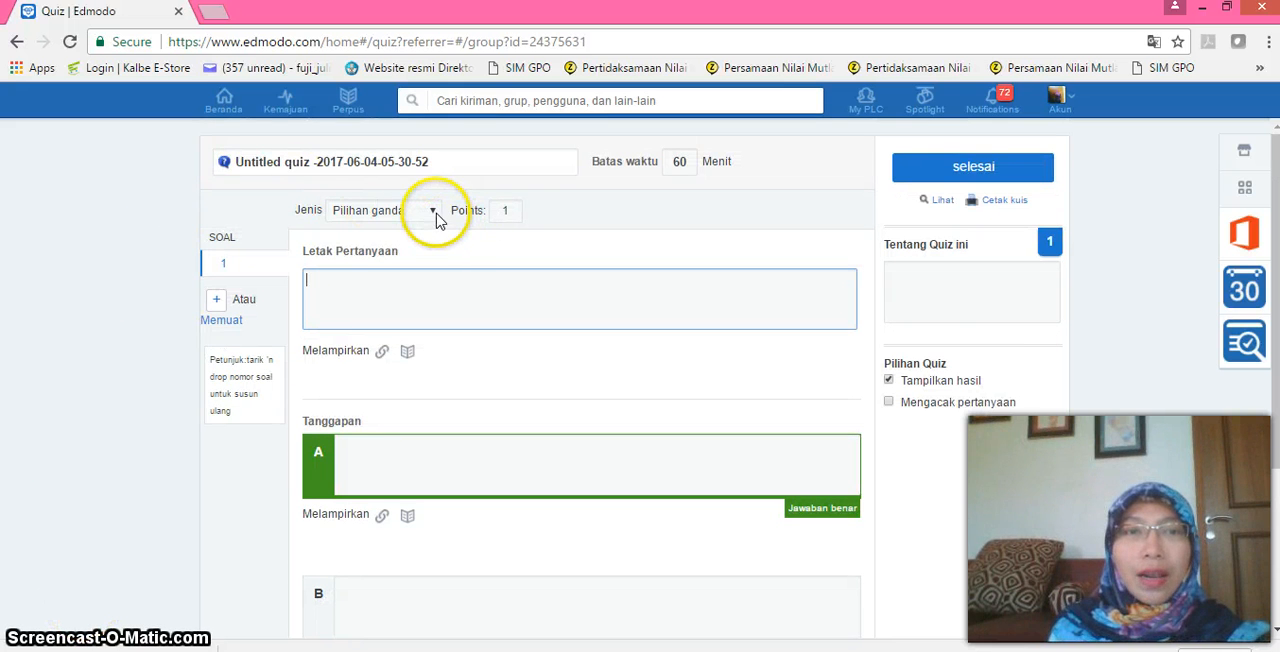
pyautogui.click(436, 220)
pyautogui.click(422, 246)
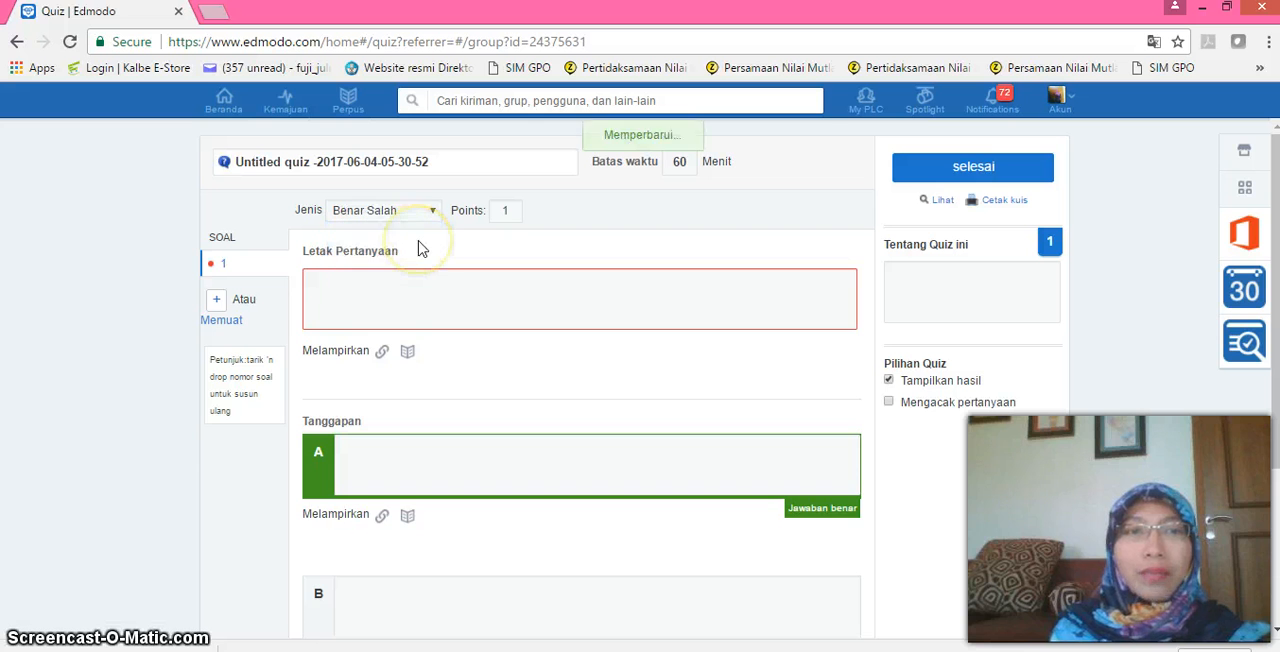
pyautogui.click(345, 297)
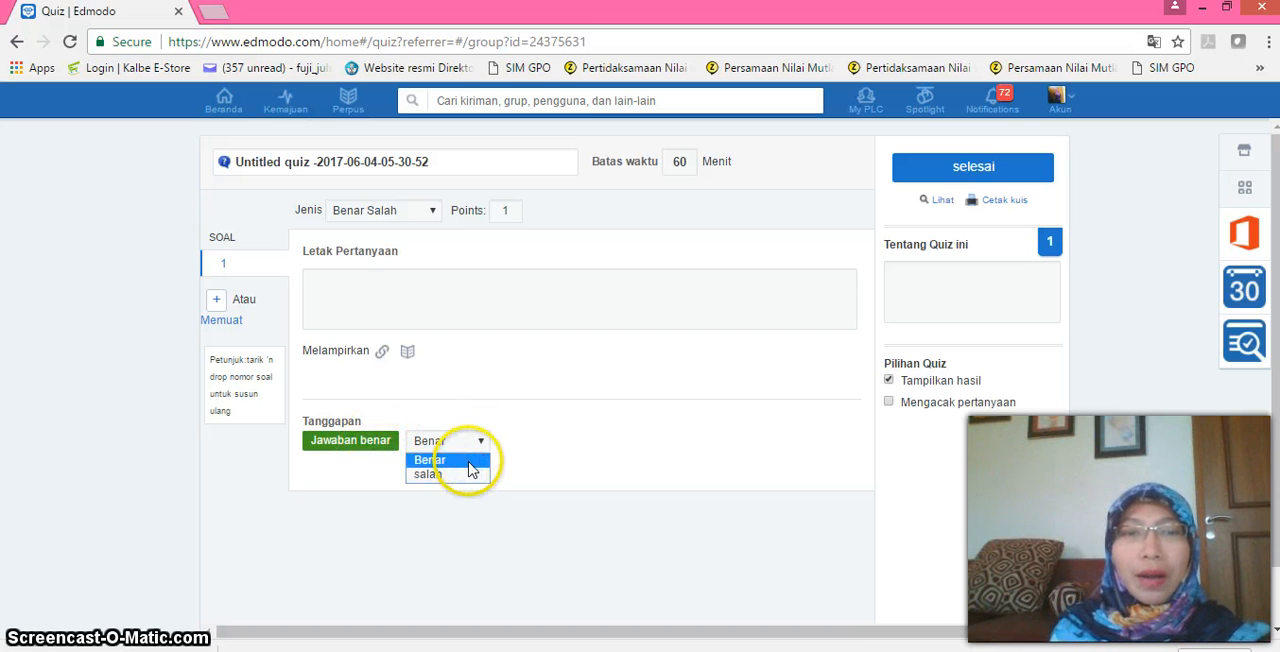
pyautogui.click(434, 219)
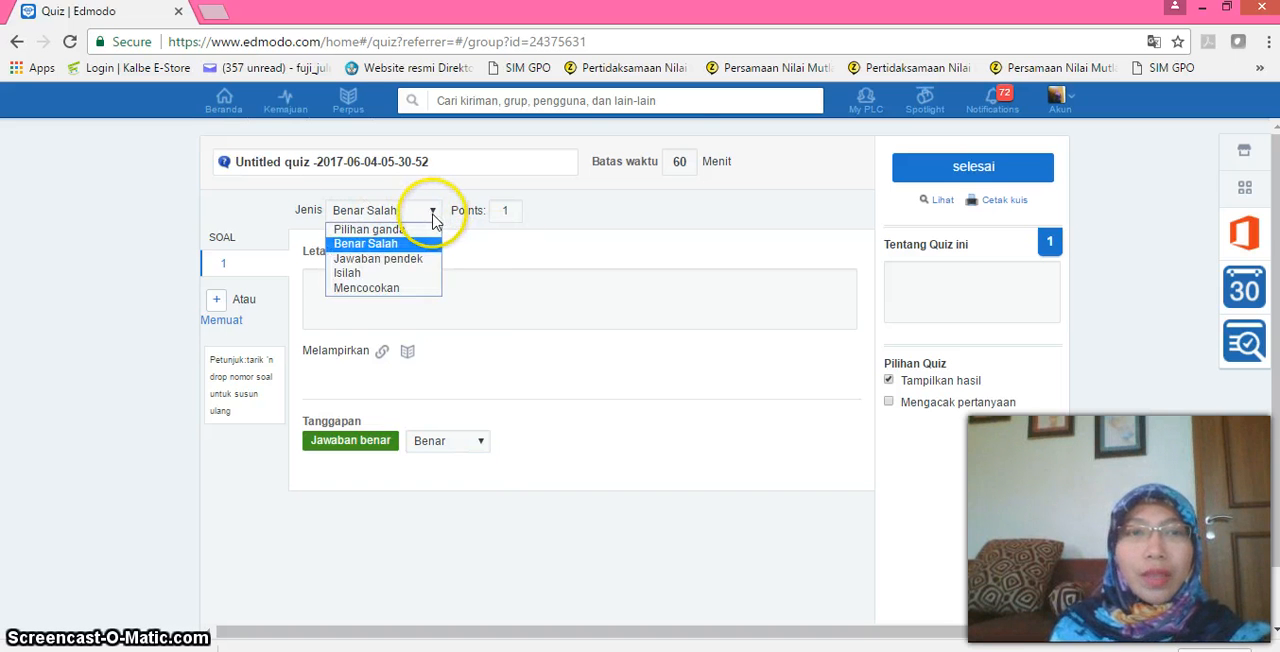
pyautogui.click(414, 260)
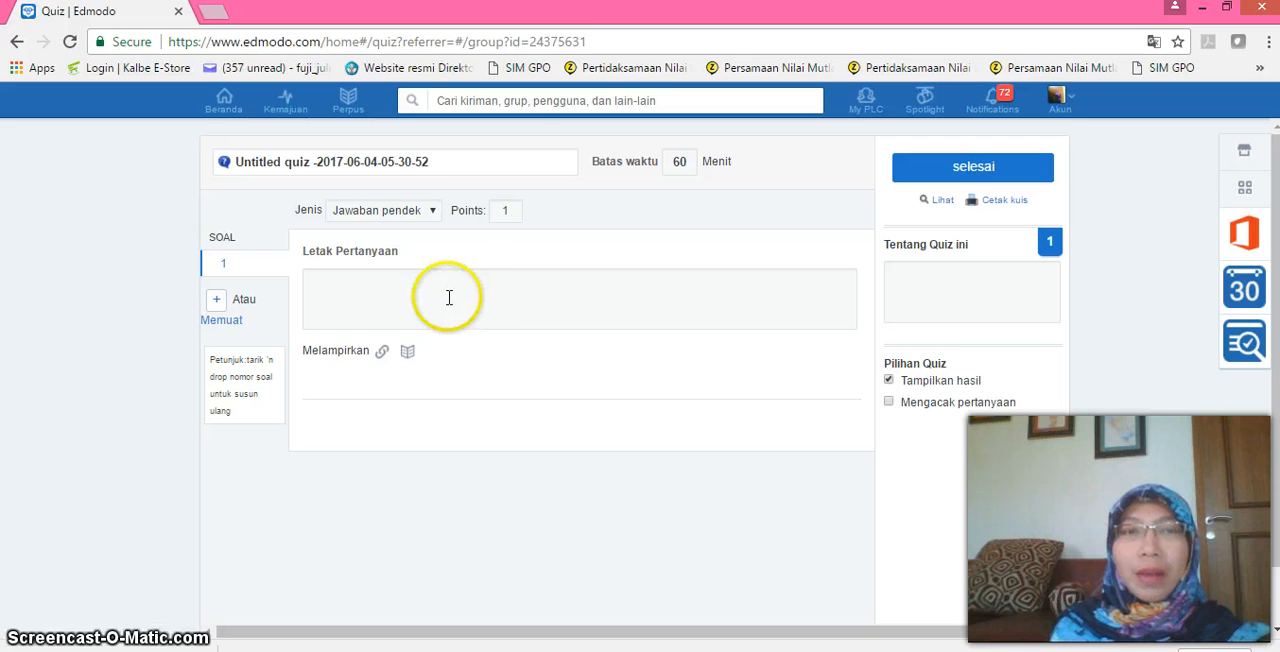
# Set question 1's type to Isilah and enter MMMMM_BBBBB as the question text, with the underscore marking the blank.
pyautogui.click(433, 212)
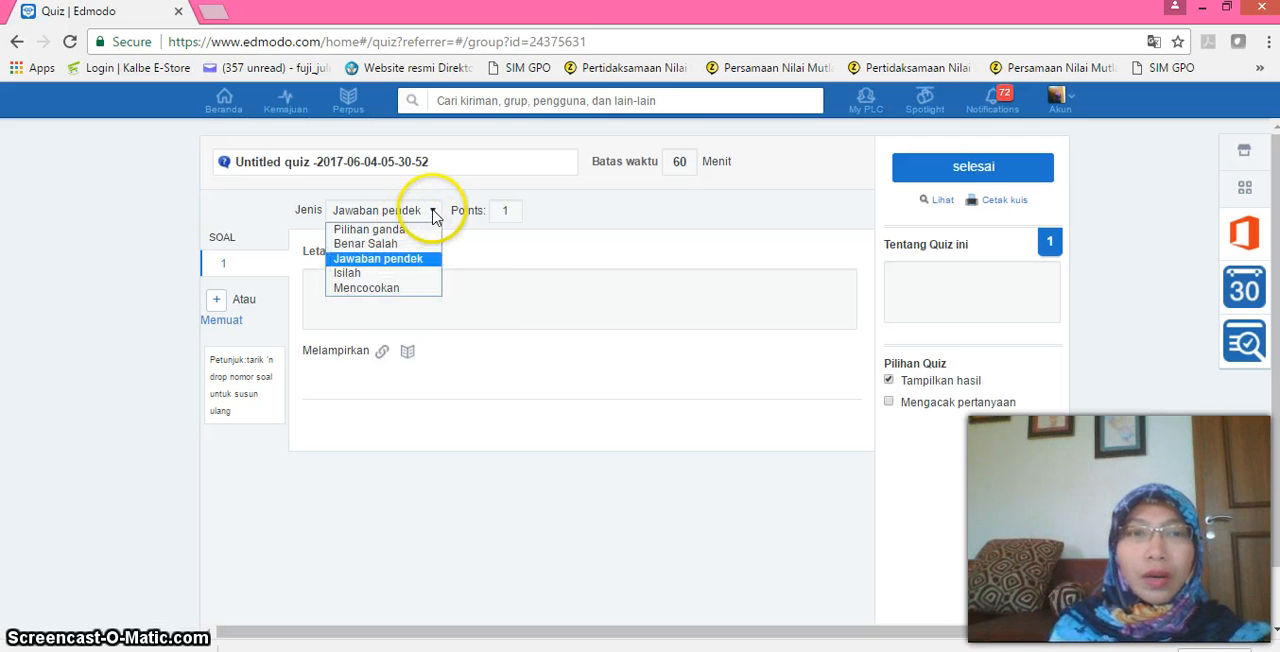
pyautogui.click(403, 277)
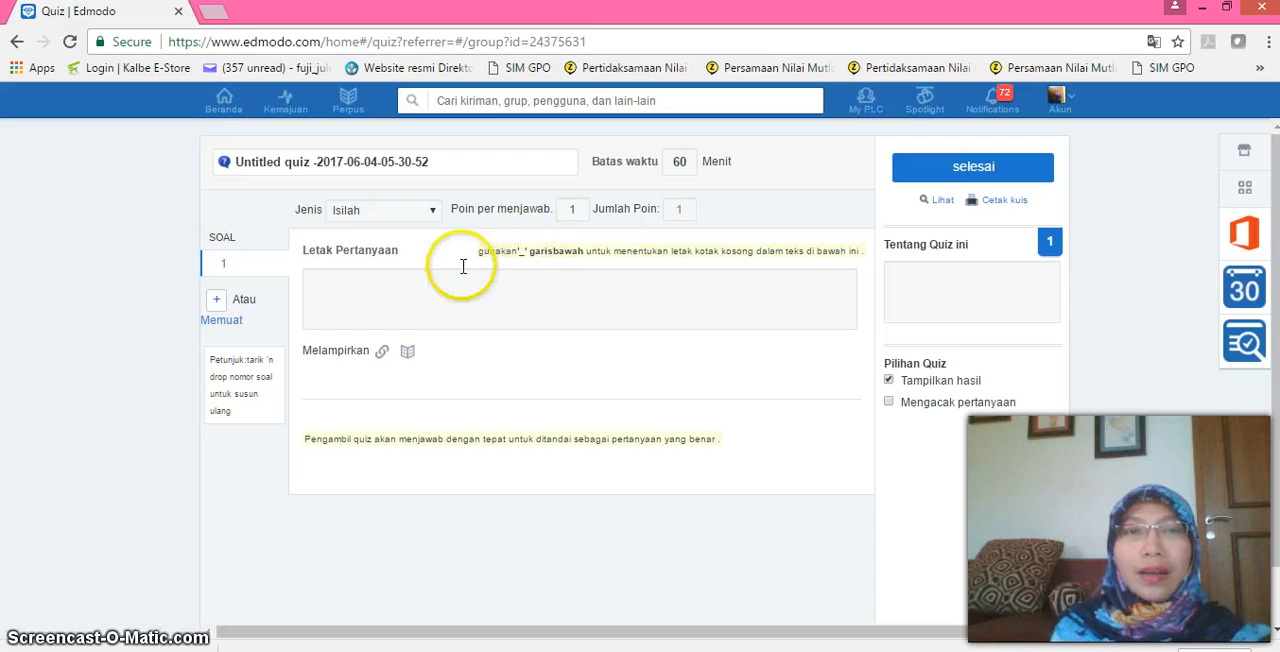
pyautogui.write('MMMMM')
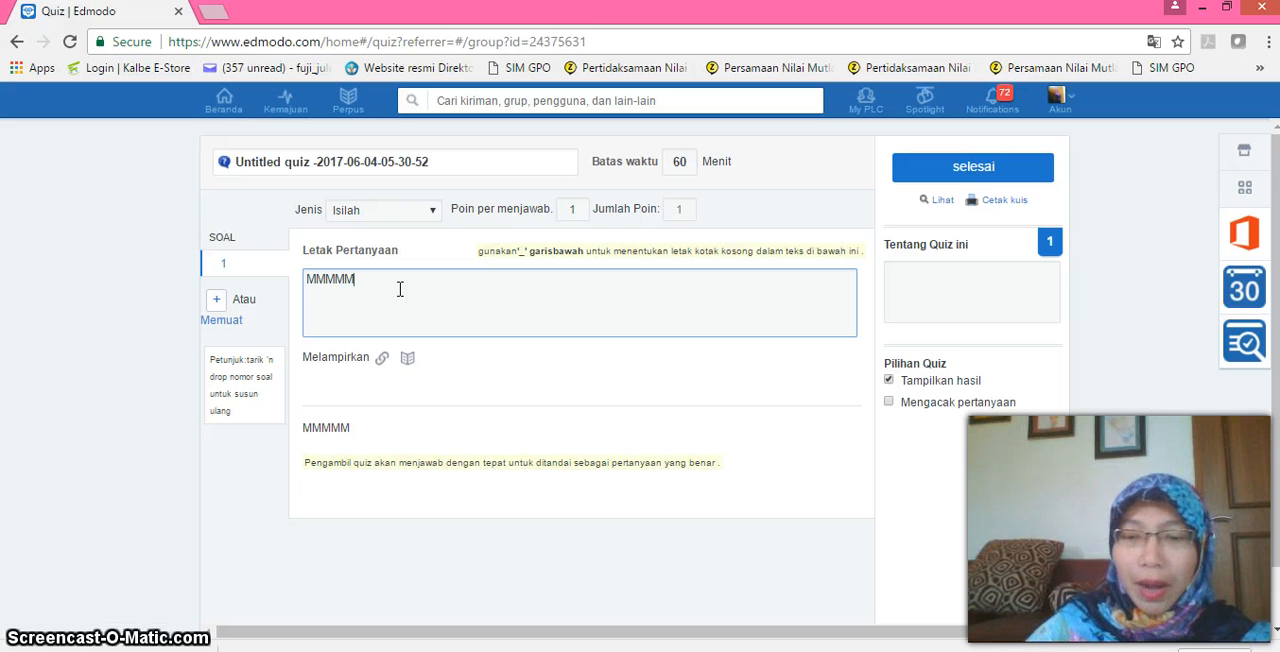
pyautogui.write('_')
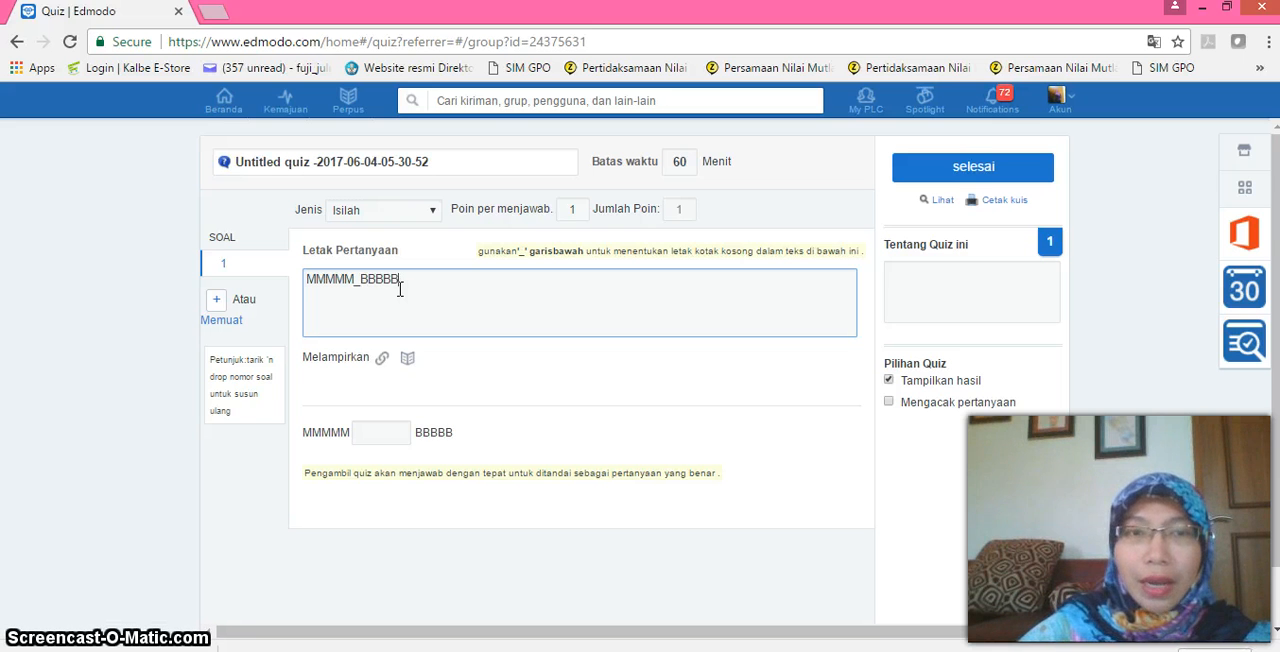
# Extend question 1 to MMMMM_____BBBBB_____CCCCC, enter 111 and 2222 as the blank answers, and set 6 points per answer.
pyautogui.click(462, 288)
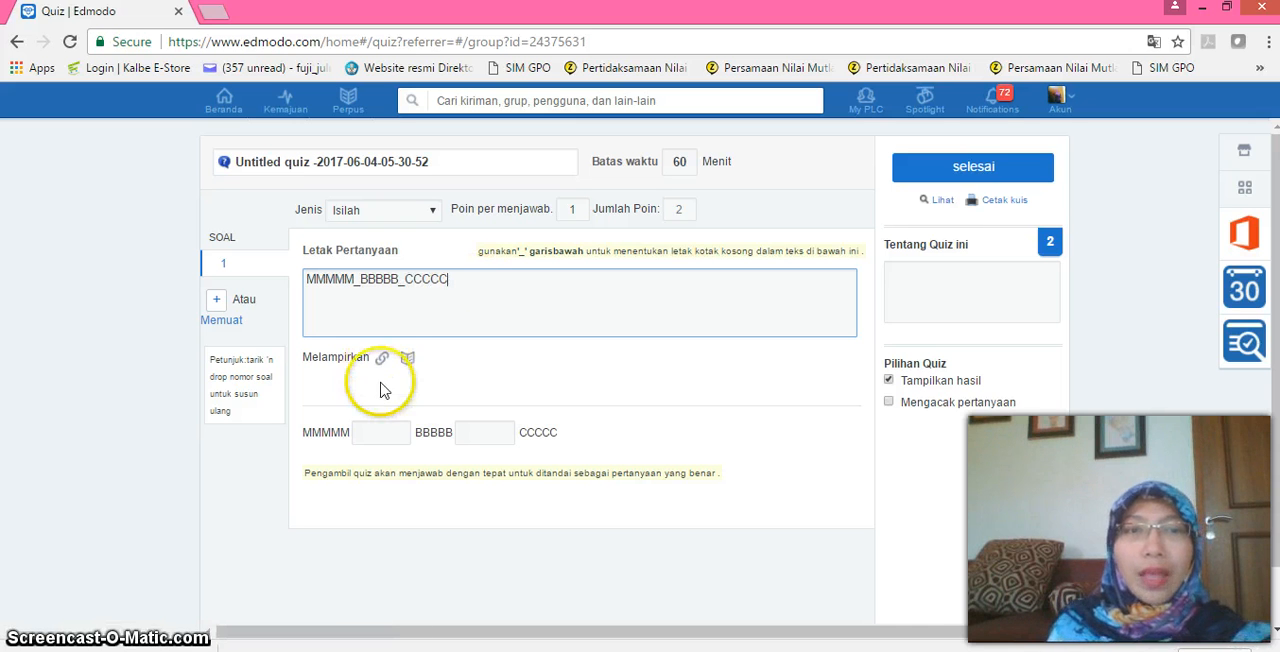
pyautogui.click(376, 434)
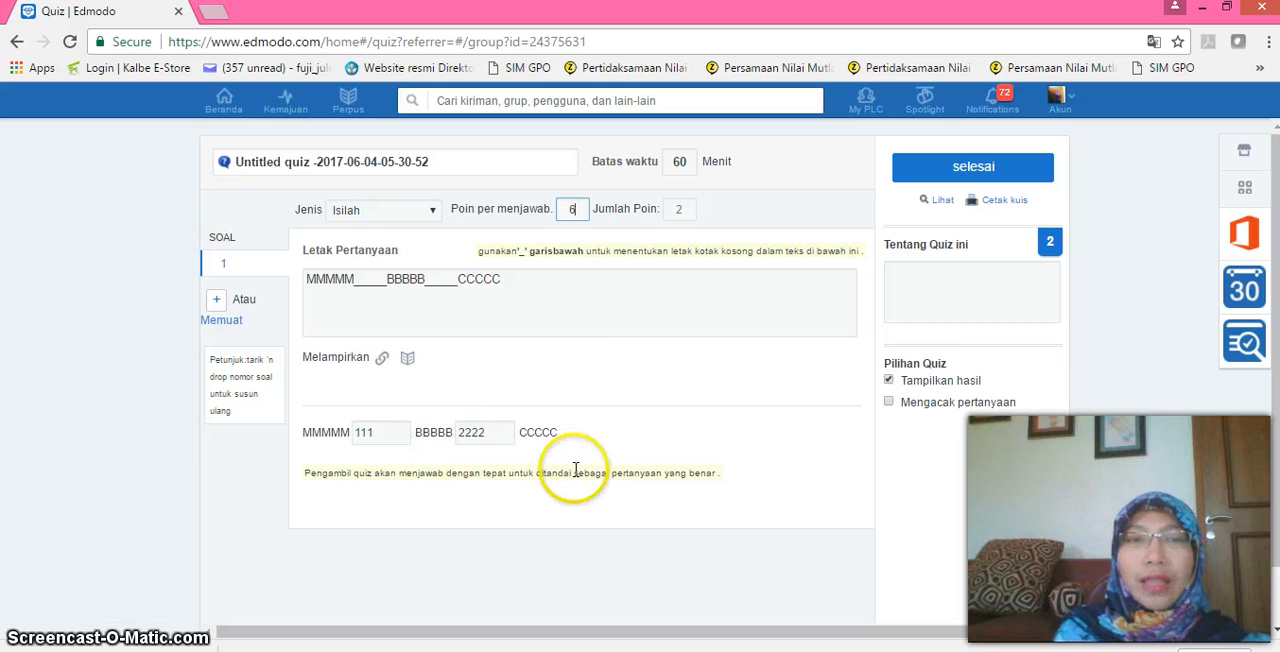
pyautogui.click(630, 362)
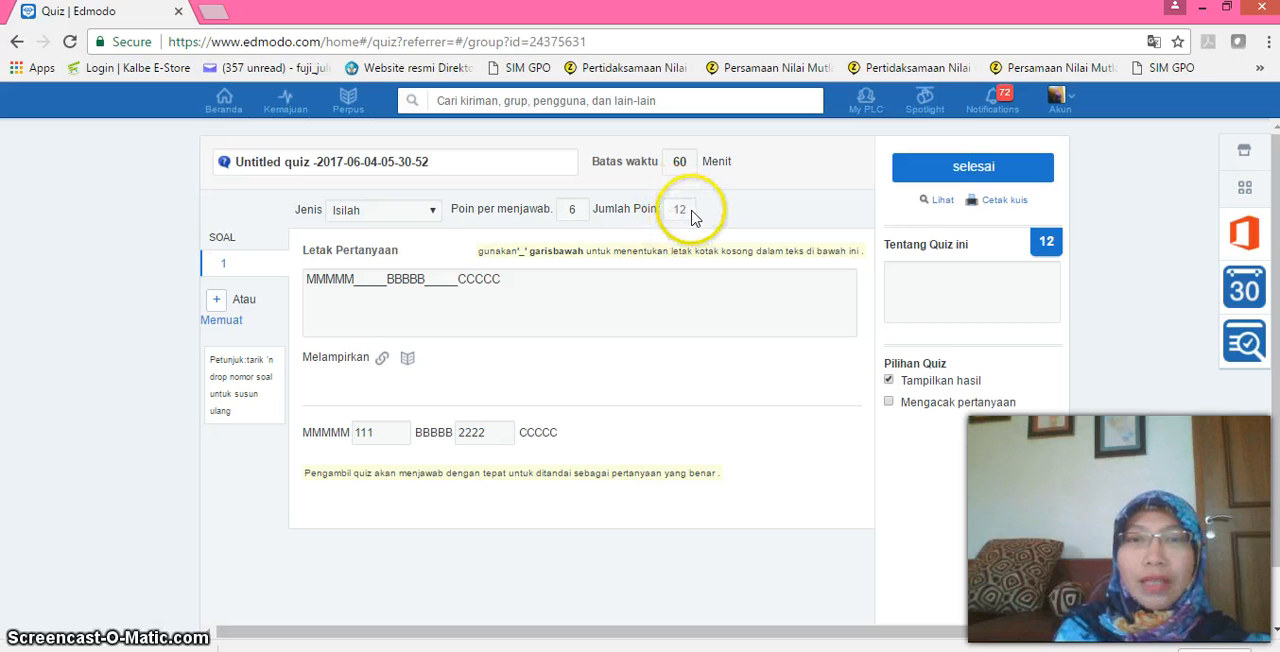
pyautogui.click(434, 212)
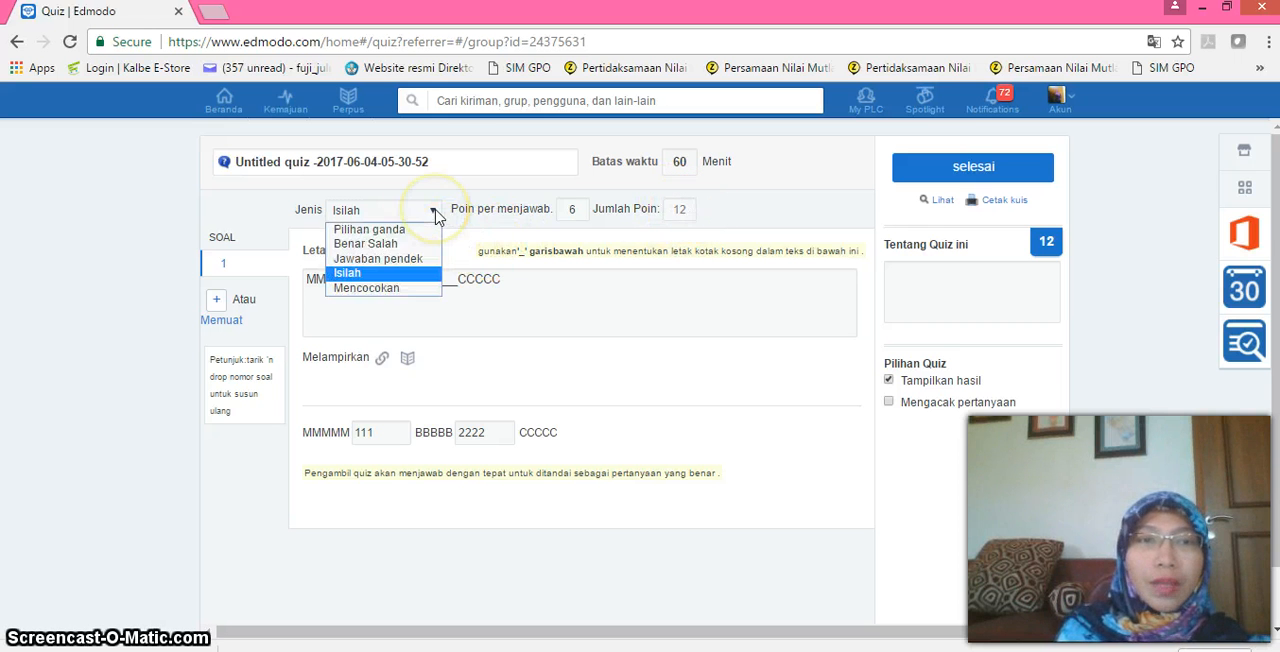
pyautogui.click(399, 289)
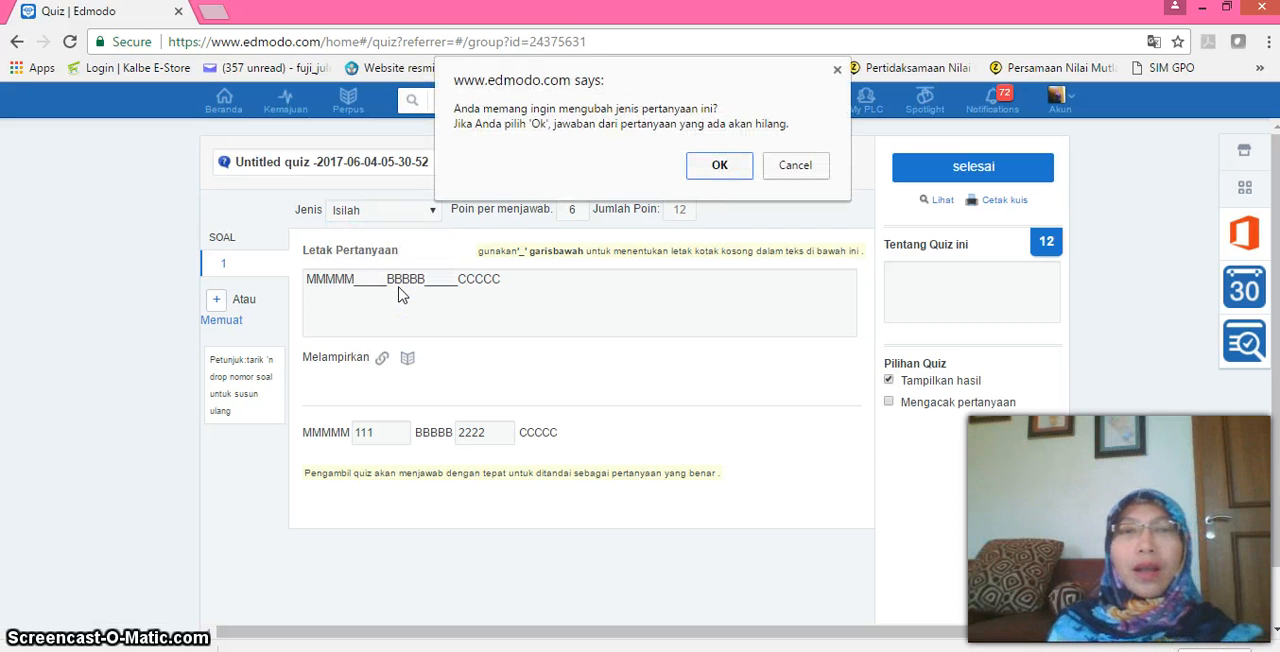
pyautogui.click(797, 168)
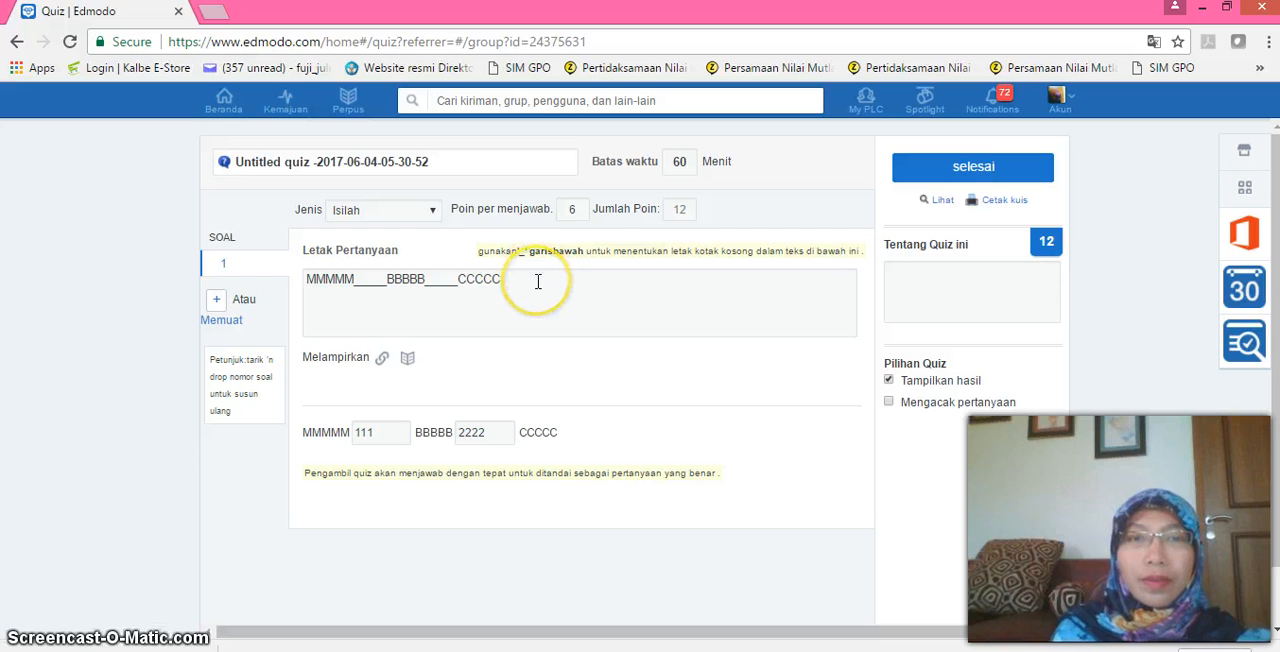
# Clear question 1's fill-in text and set its type to Mencocokan.
pyautogui.click(537, 282)
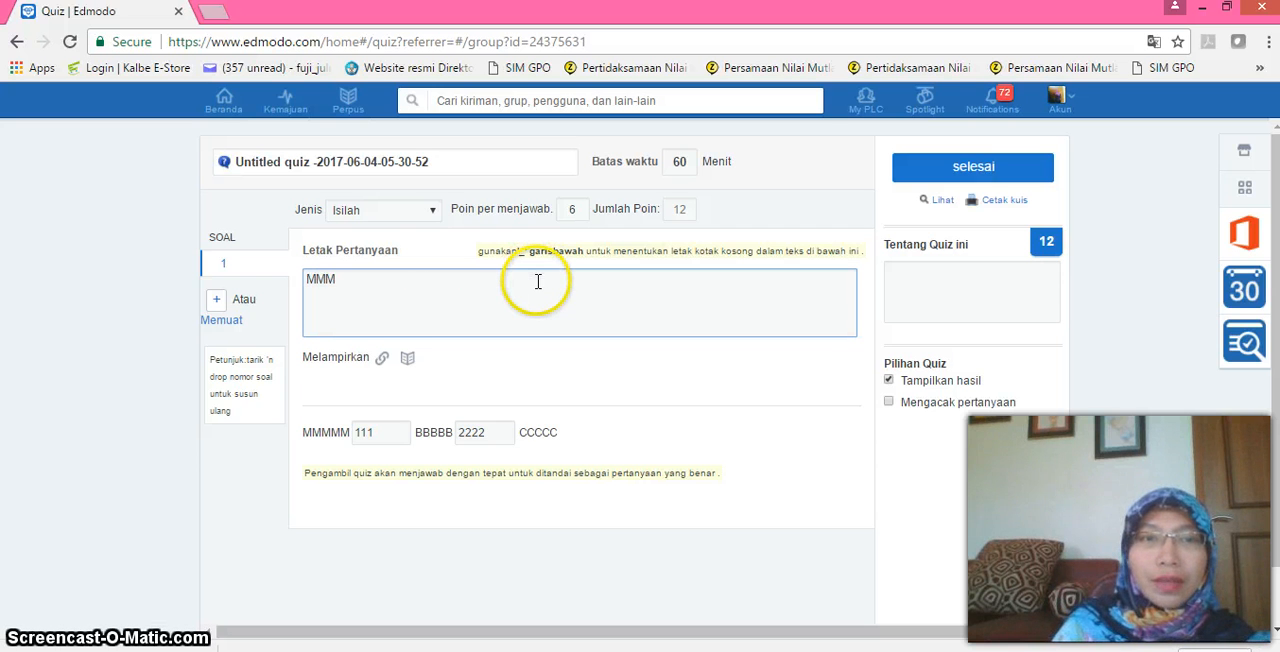
pyautogui.press('BackSpace')
pyautogui.press('BackSpace')
pyautogui.press('BackSpace')
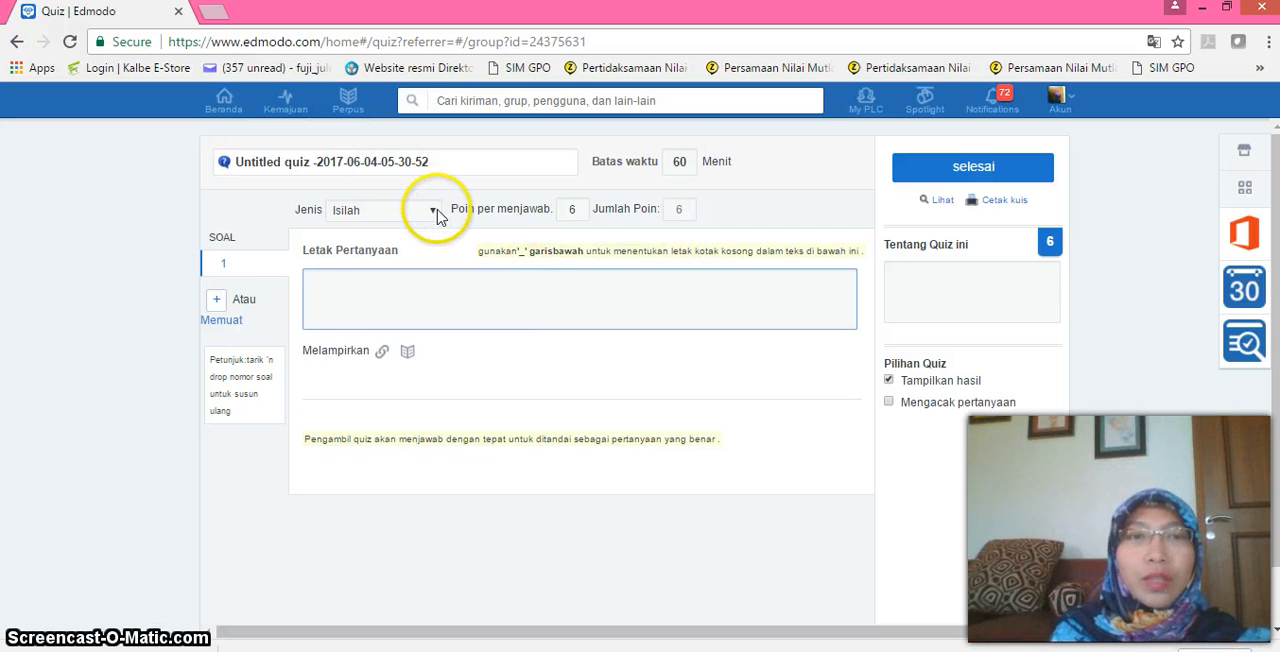
pyautogui.click(436, 212)
pyautogui.click(420, 288)
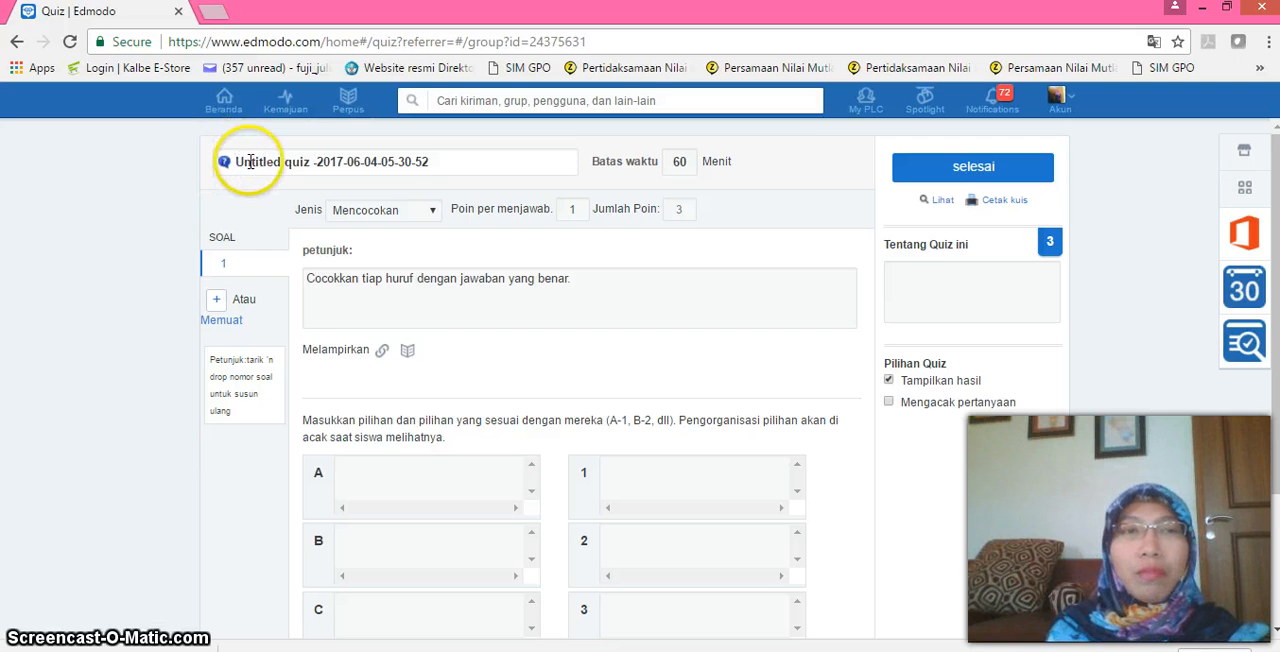
# Examine the quiz title and the Tentang Quiz ini description field.
pyautogui.click(444, 166)
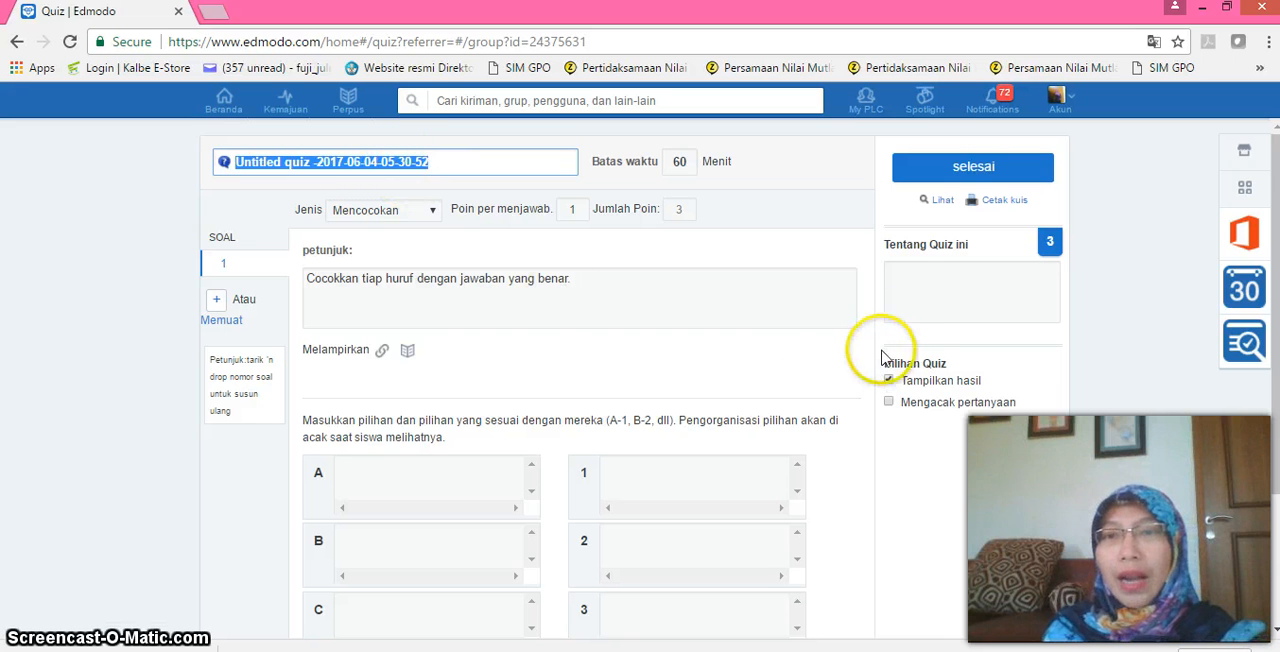
pyautogui.click(908, 297)
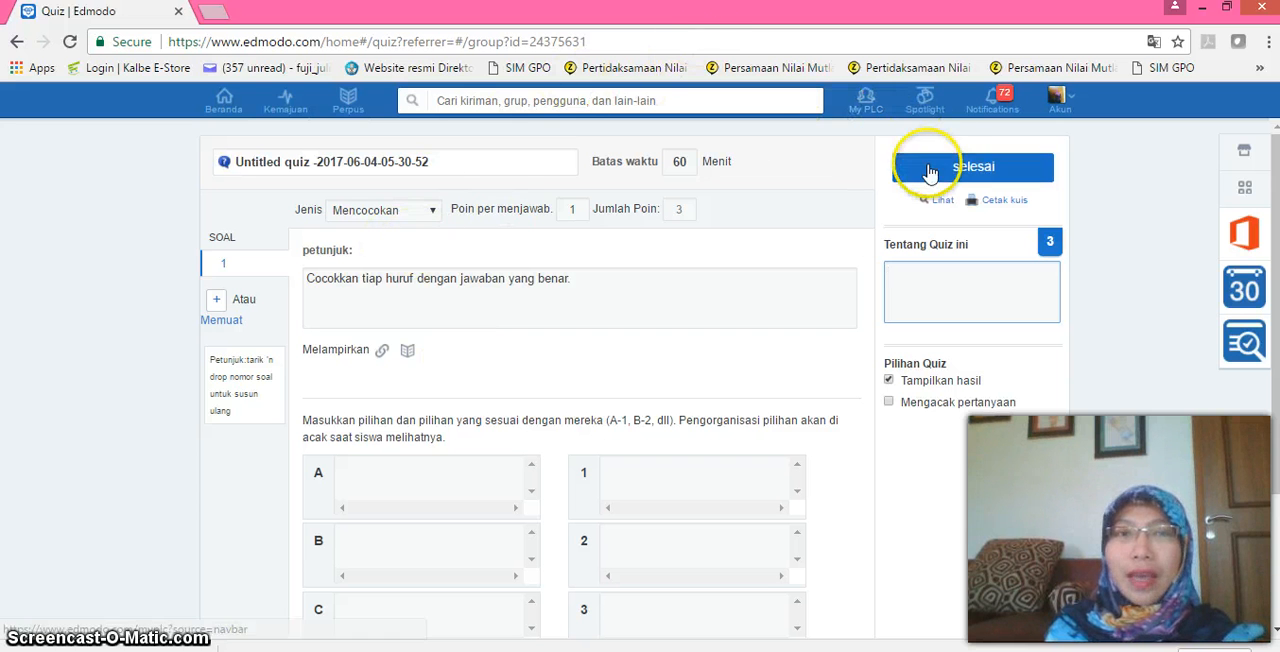
# From the home feed, open the submissions for Aturan cosinus dan aturan sinus and view the second listed student's original (Asli) submission.
pyautogui.click(225, 102)
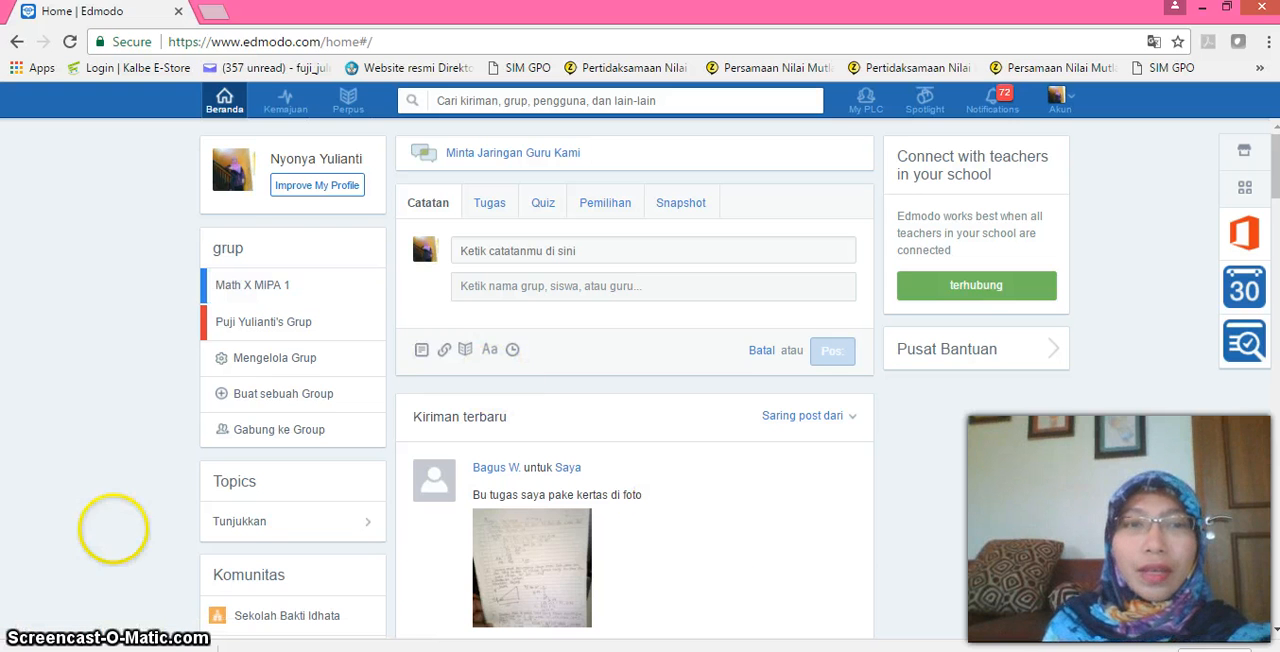
pyautogui.scroll(-2, 109, 526)
pyautogui.scroll(-2, 100, 360)
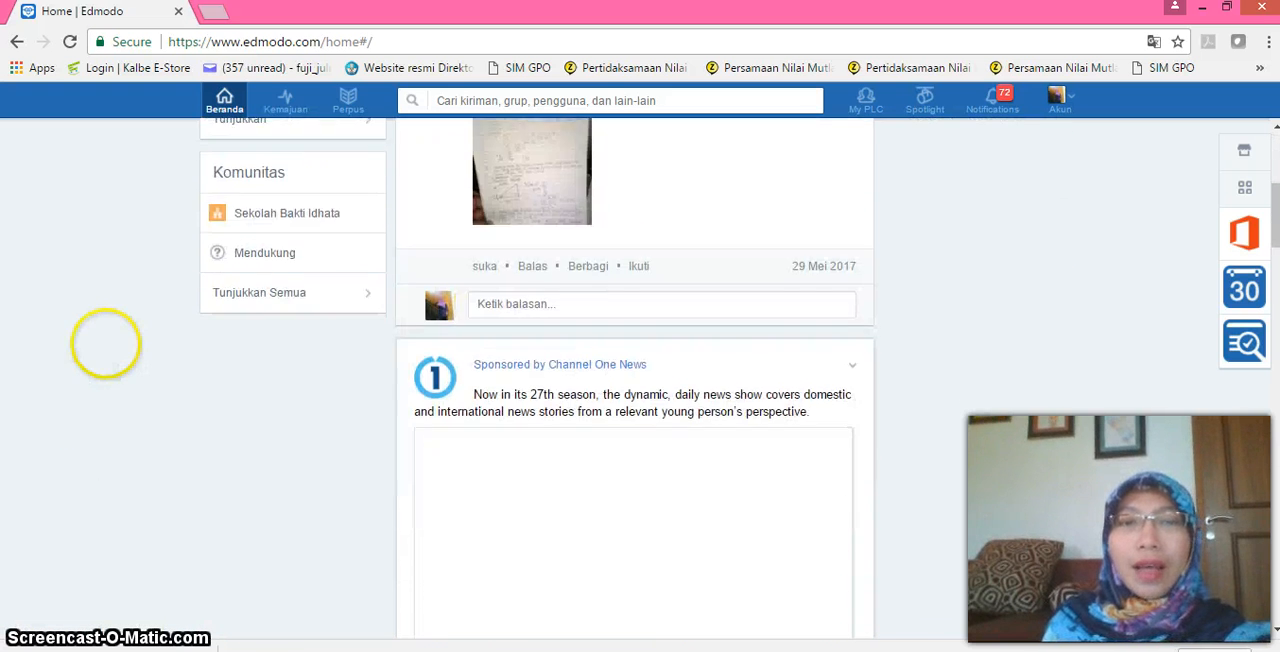
pyautogui.scroll(2, 120, 520)
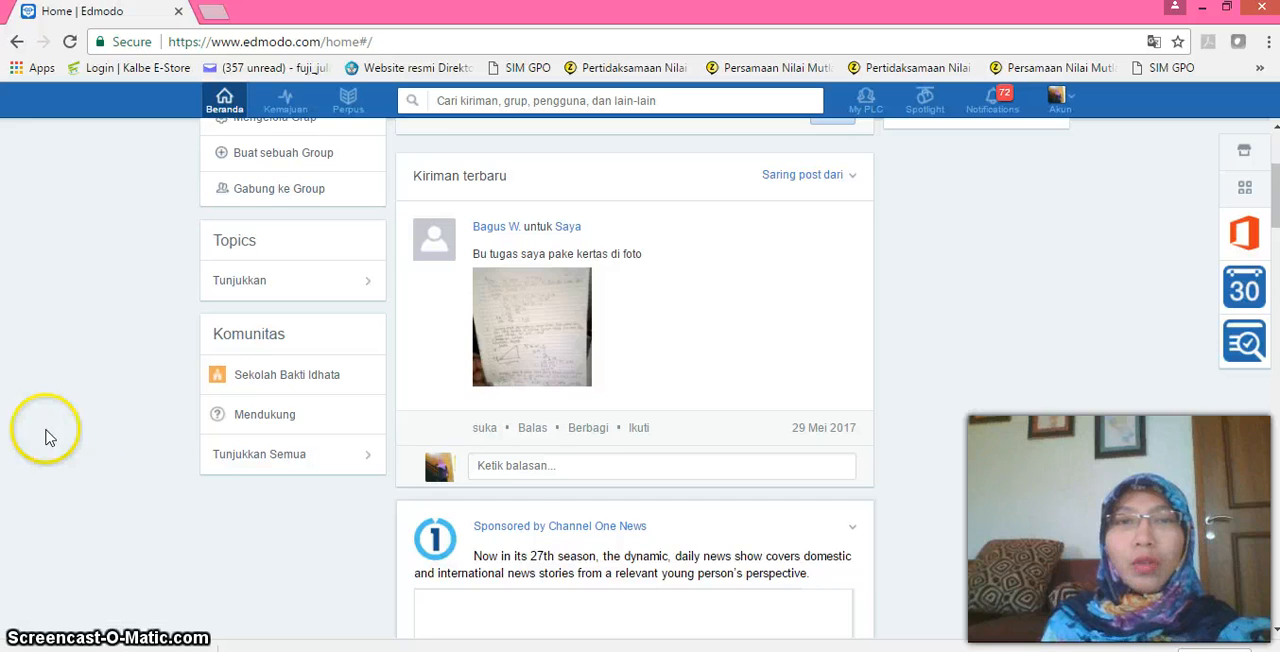
pyautogui.scroll(1, 80, 277)
pyautogui.scroll(-3, 134, 308)
pyautogui.scroll(-7, 134, 308)
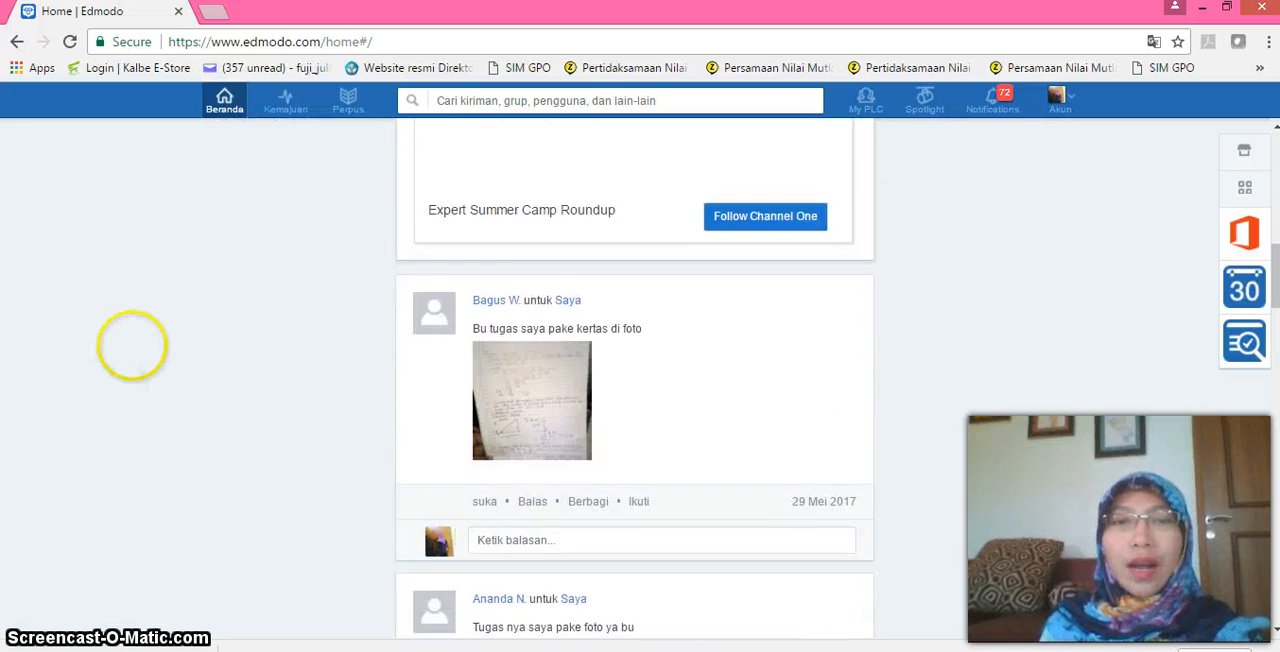
pyautogui.scroll(-4, 115, 381)
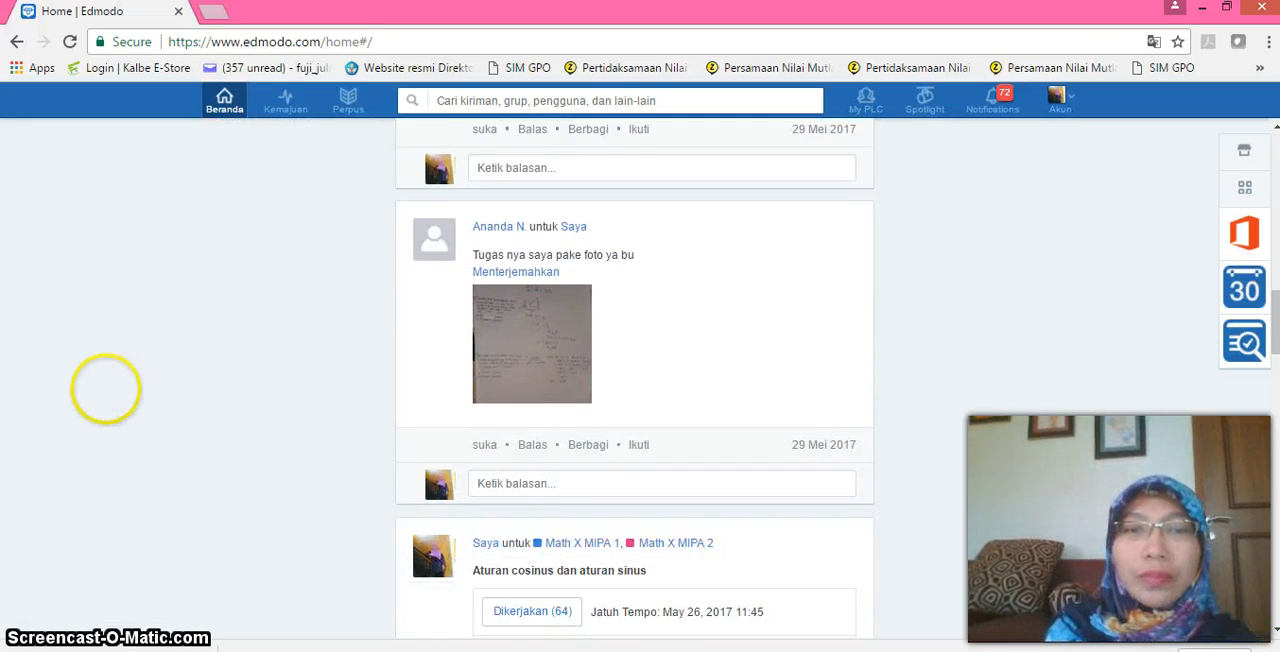
pyautogui.scroll(-3, 118, 453)
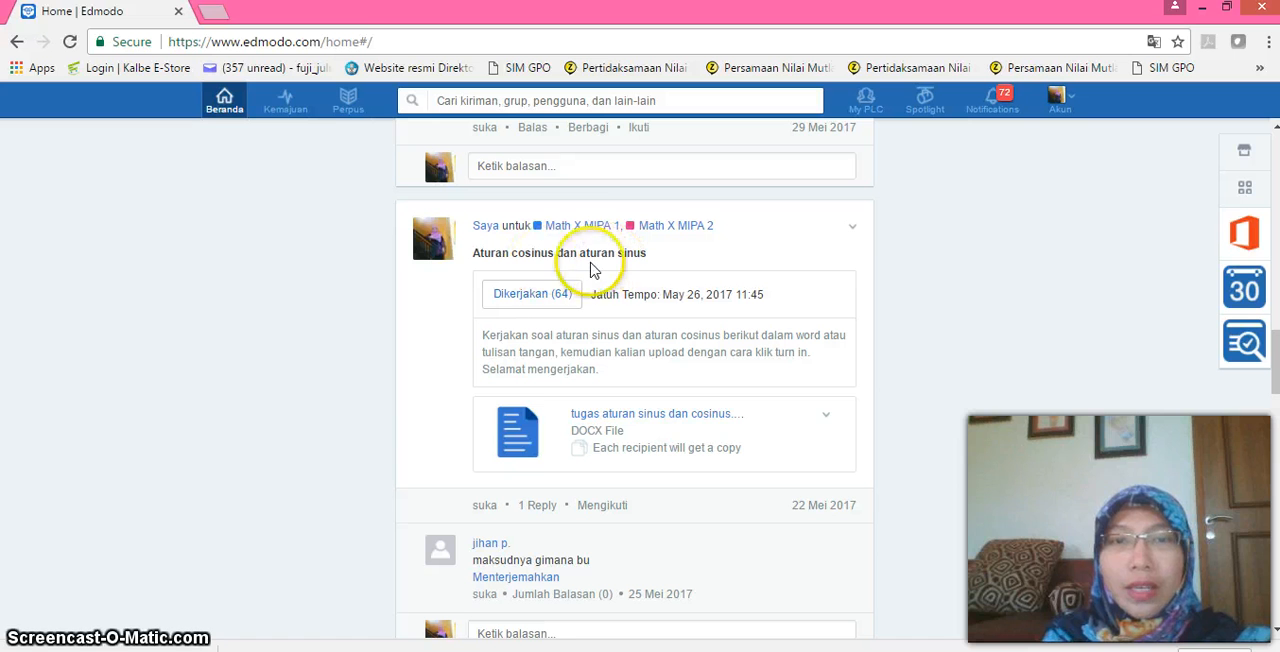
pyautogui.click(547, 304)
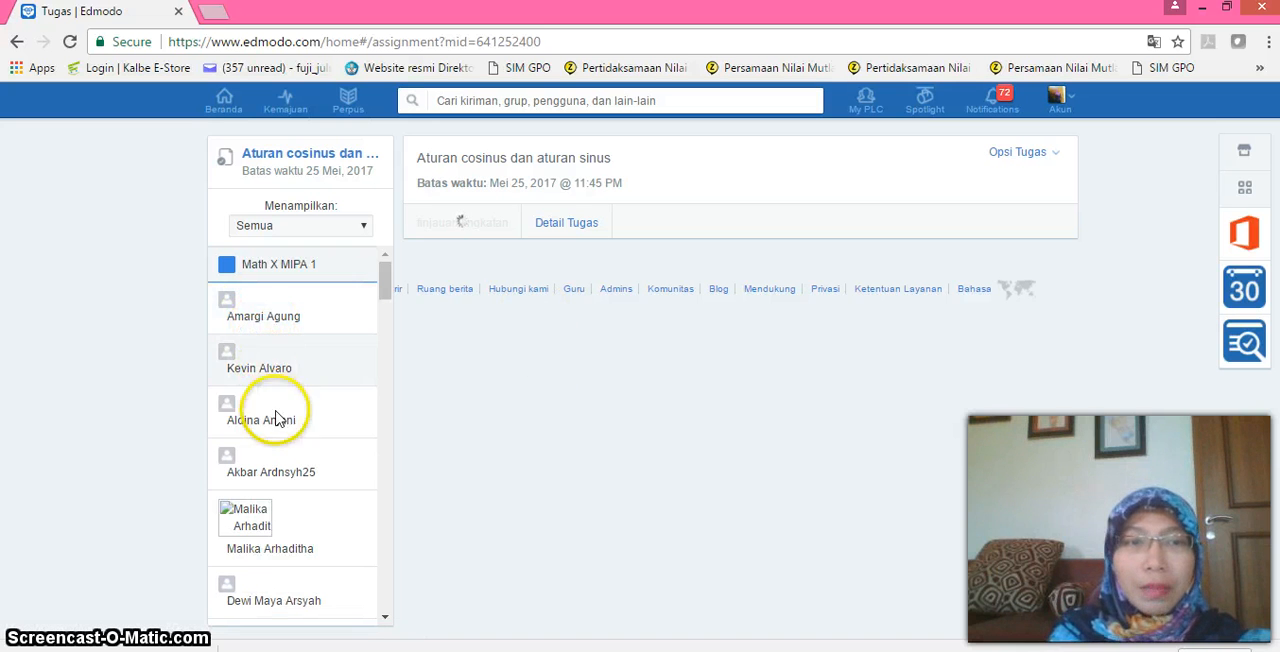
pyautogui.click(277, 374)
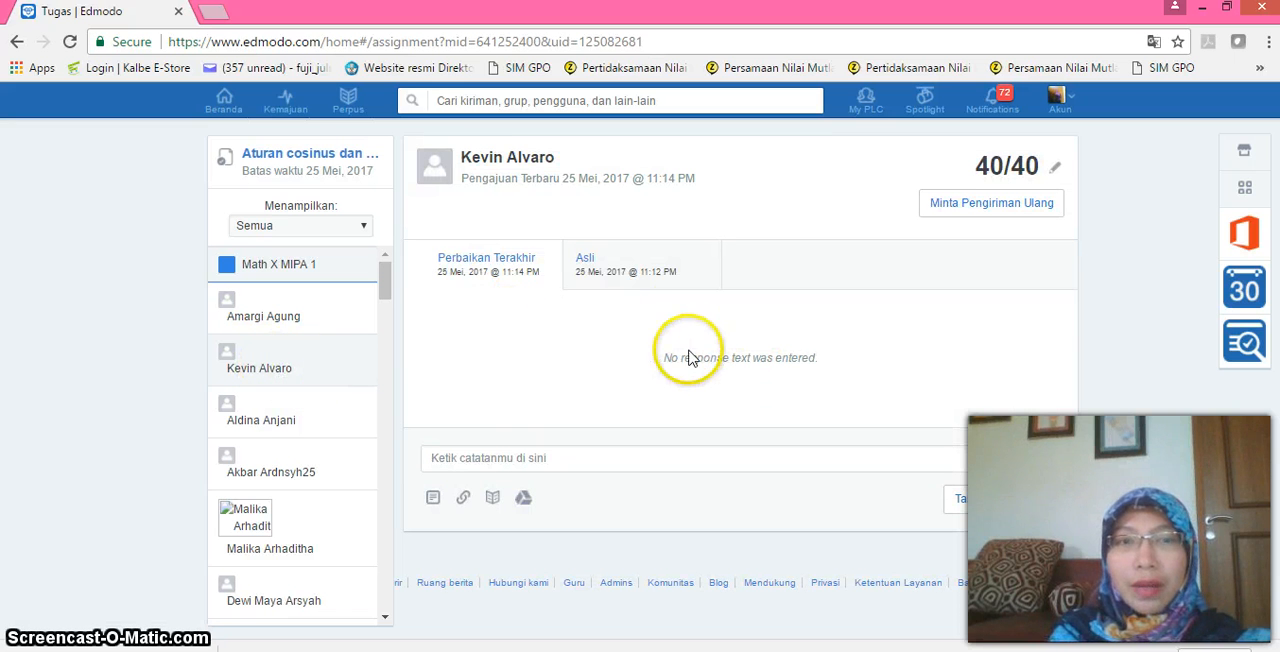
pyautogui.click(628, 277)
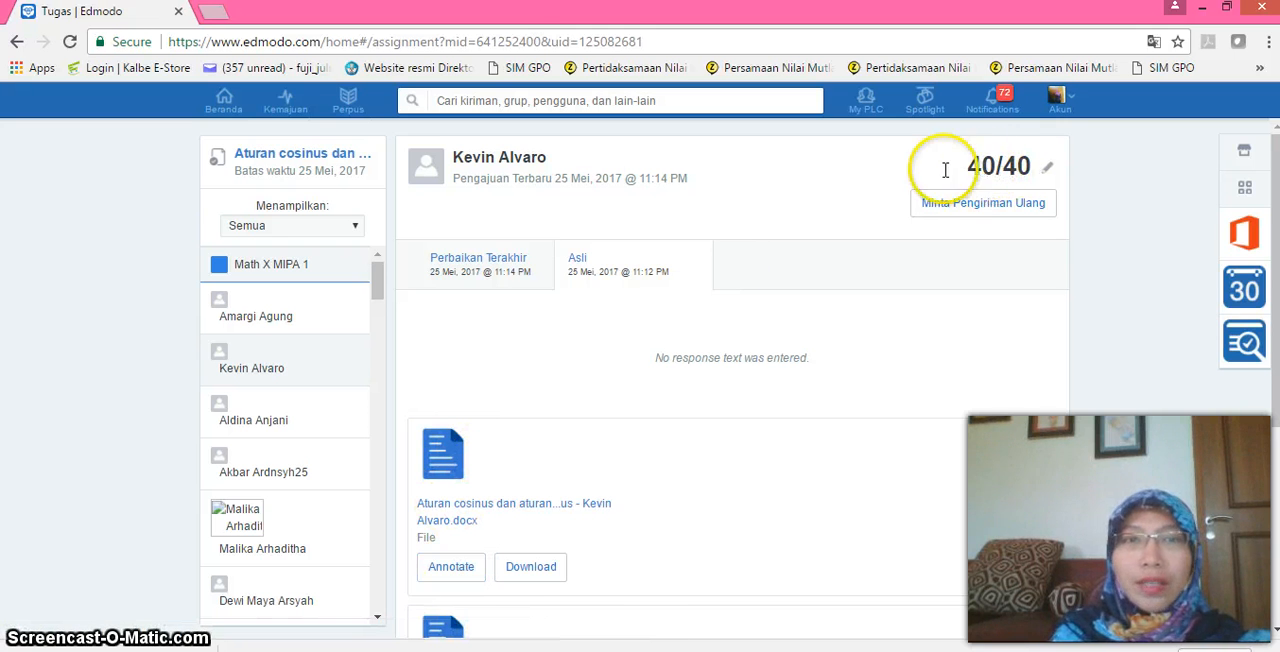
# Return to the home feed and look through the earlier assignment and quiz posts down to its end.
pyautogui.click(226, 102)
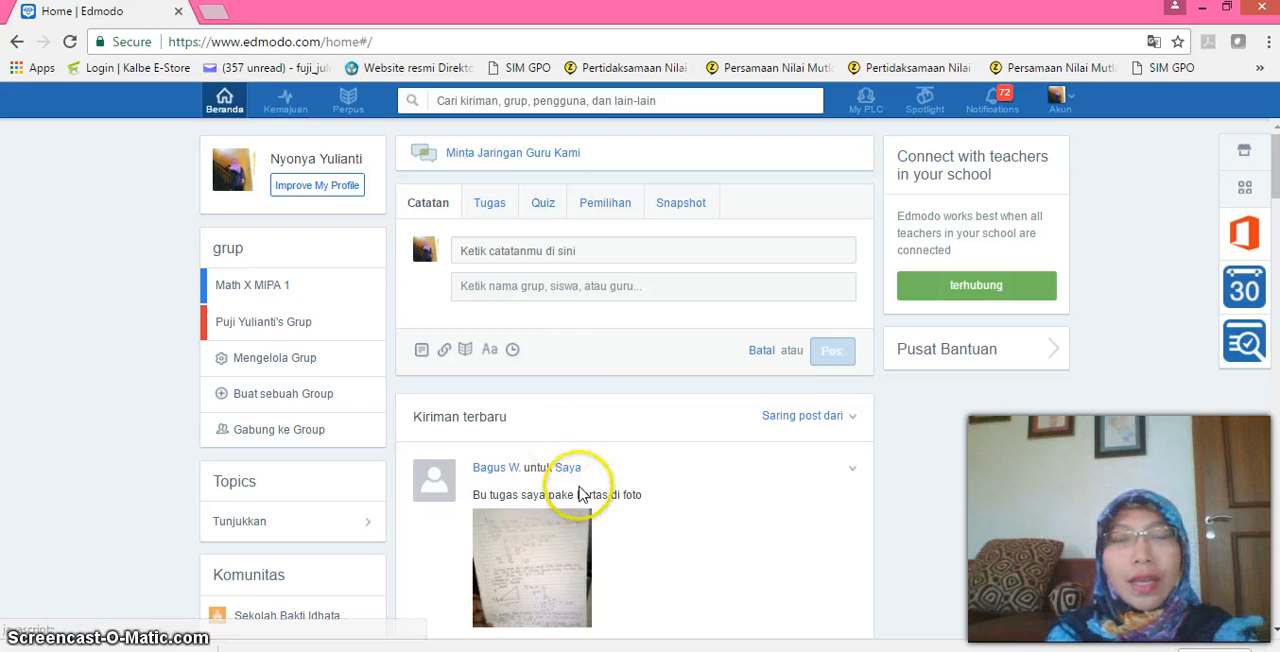
pyautogui.scroll(-2, 120, 533)
pyautogui.scroll(-7, 100, 405)
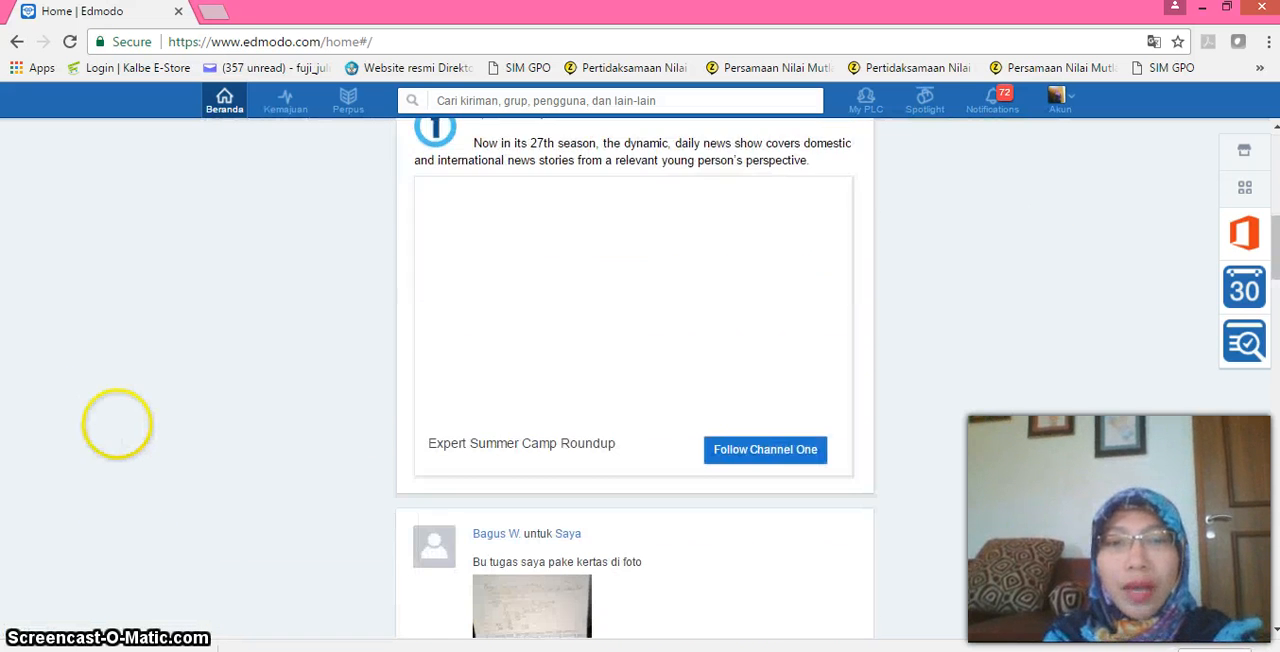
pyautogui.scroll(-5, 114, 403)
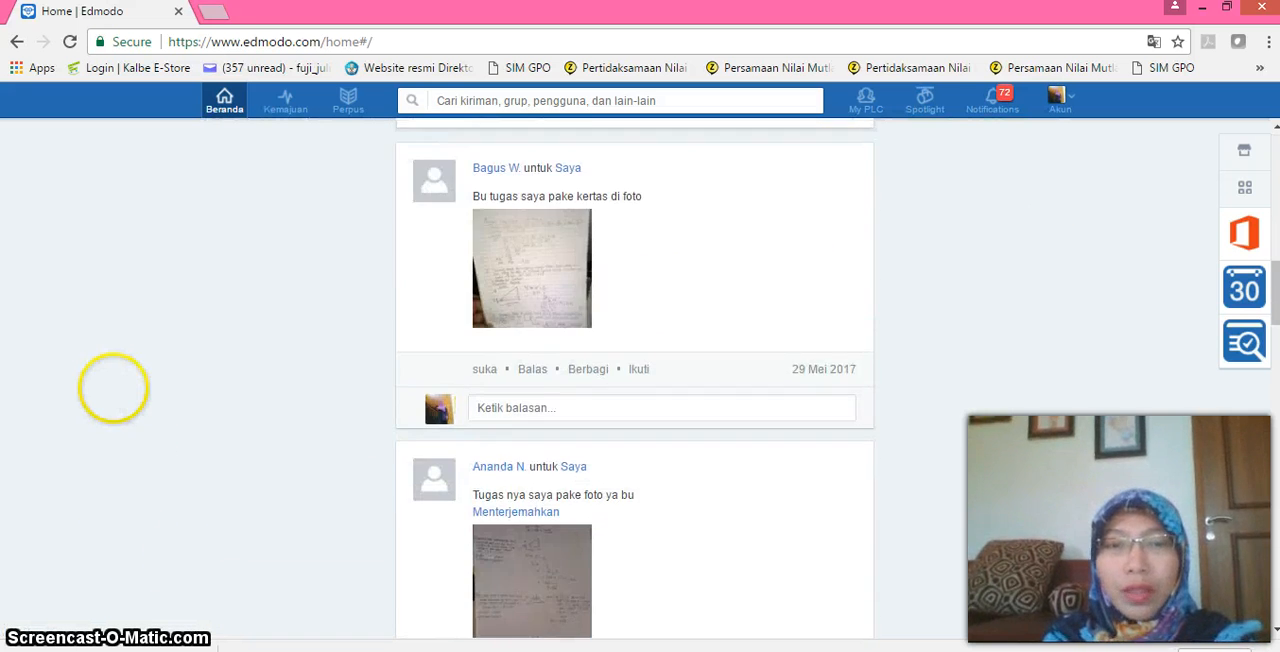
pyautogui.scroll(-6, 125, 545)
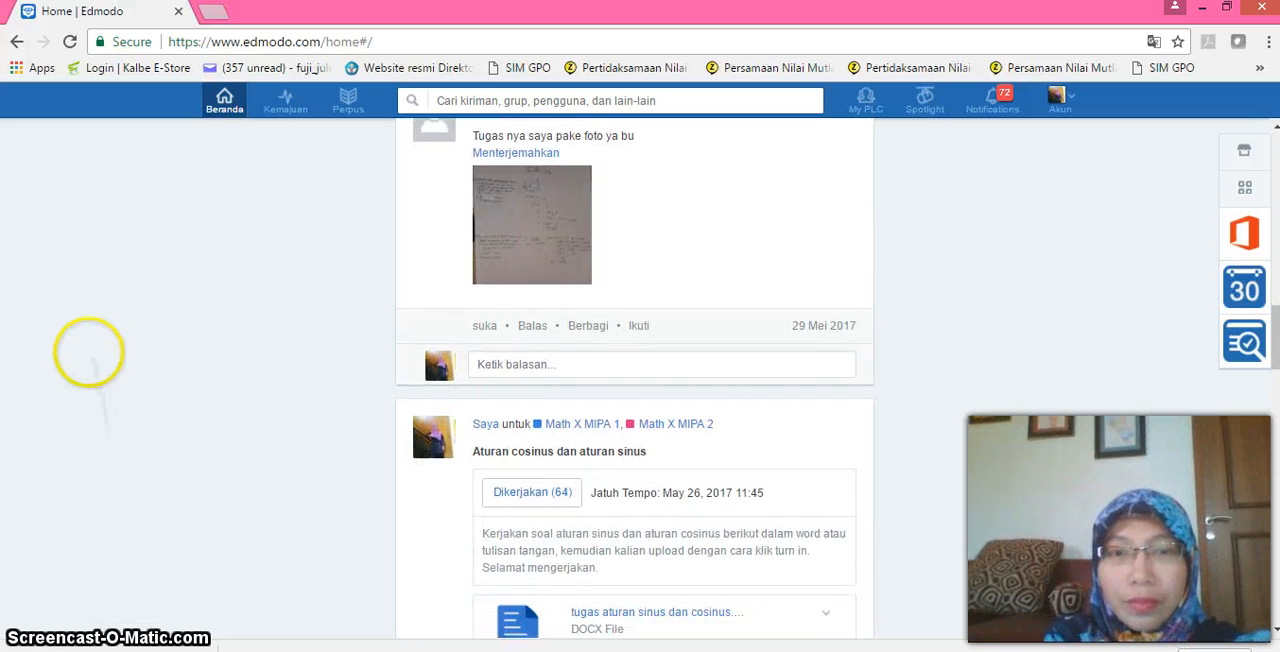
pyautogui.scroll(-5, 104, 340)
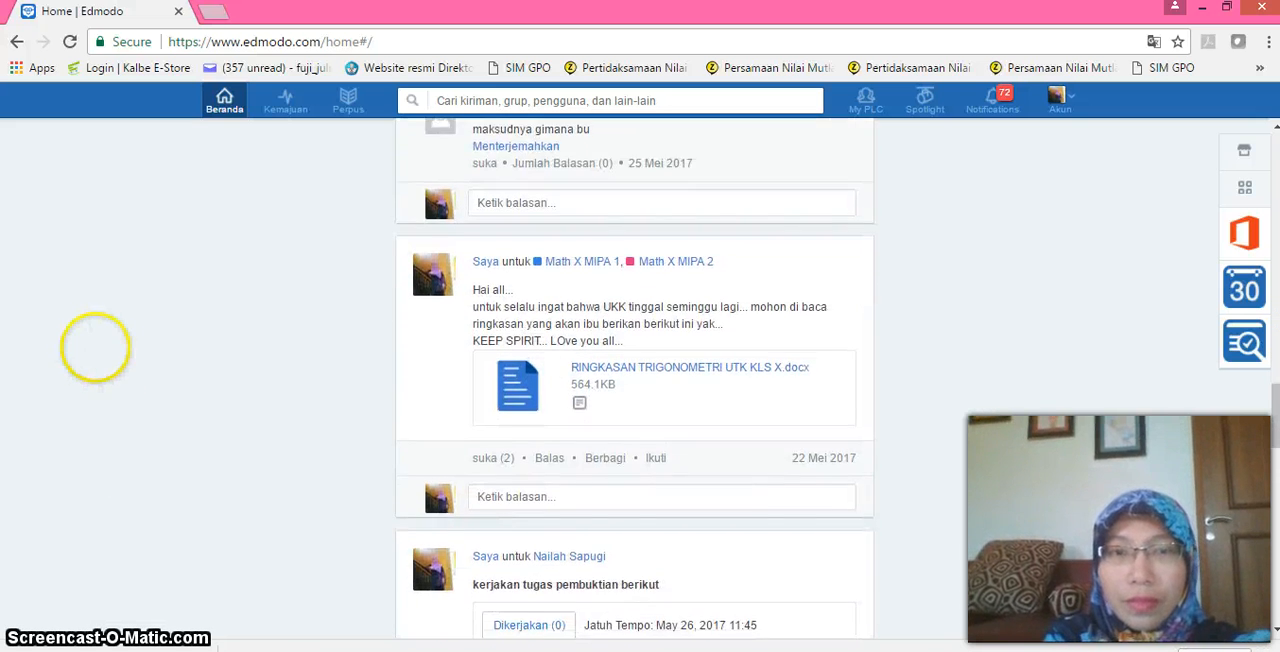
pyautogui.scroll(-5, 114, 390)
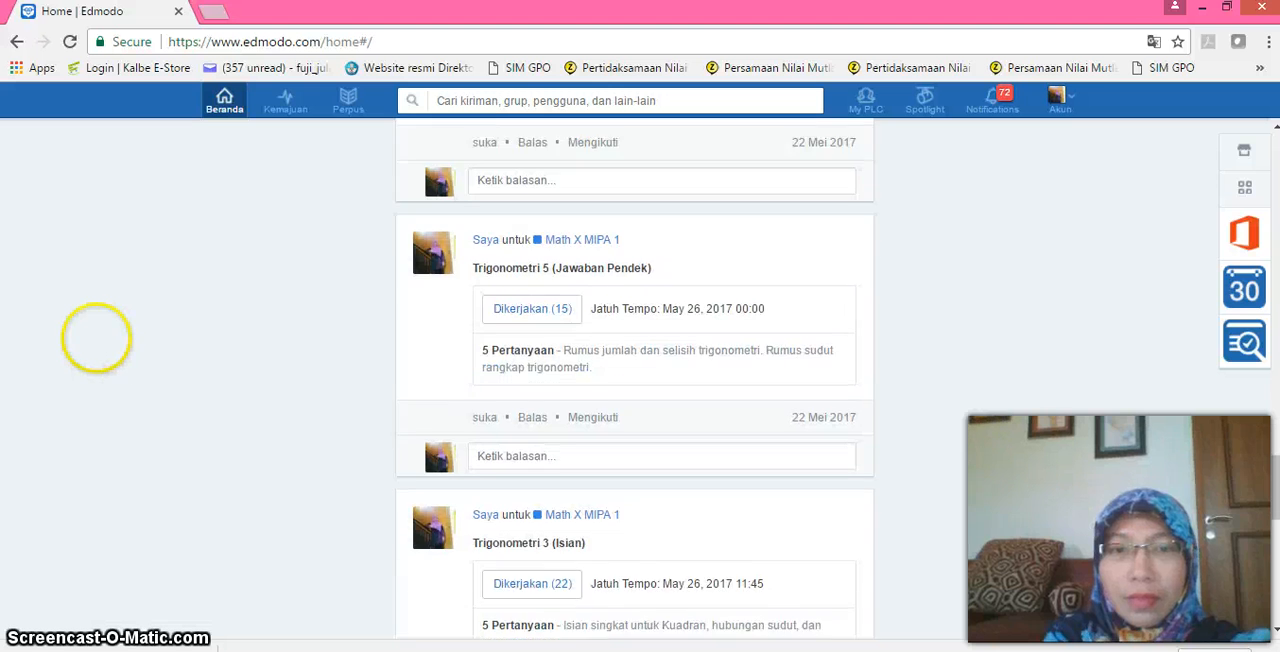
pyautogui.scroll(-2, 97, 346)
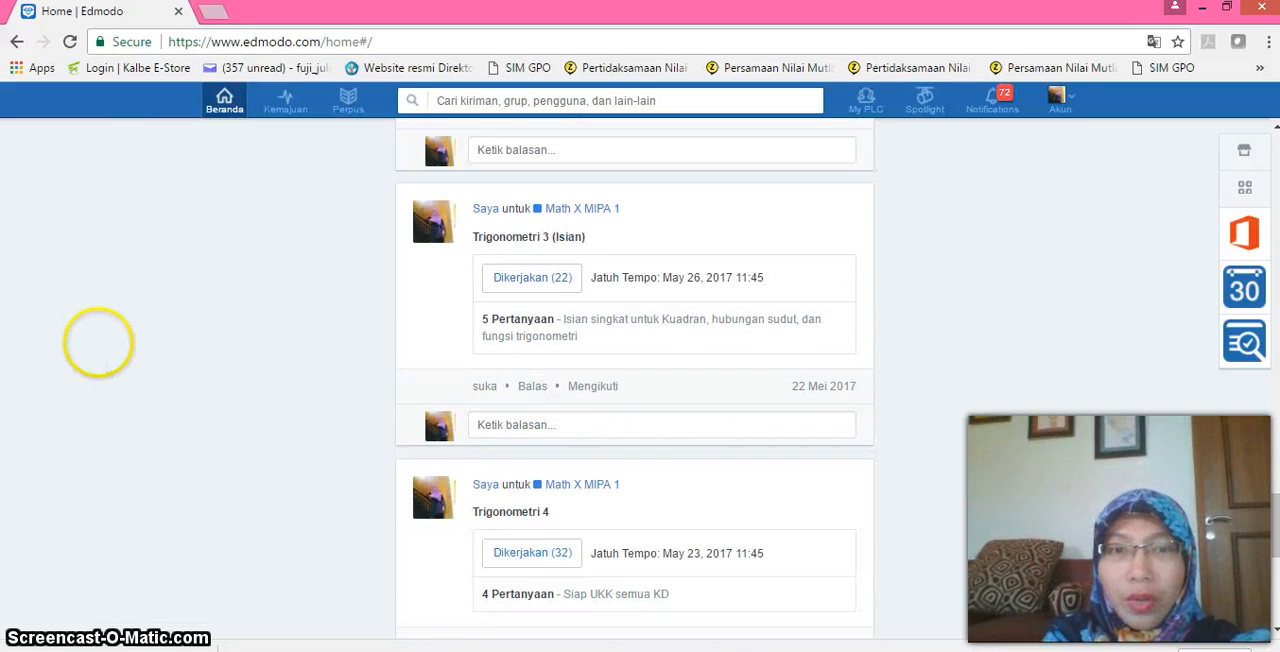
pyautogui.scroll(-2, 124, 387)
pyautogui.scroll(-3, 124, 387)
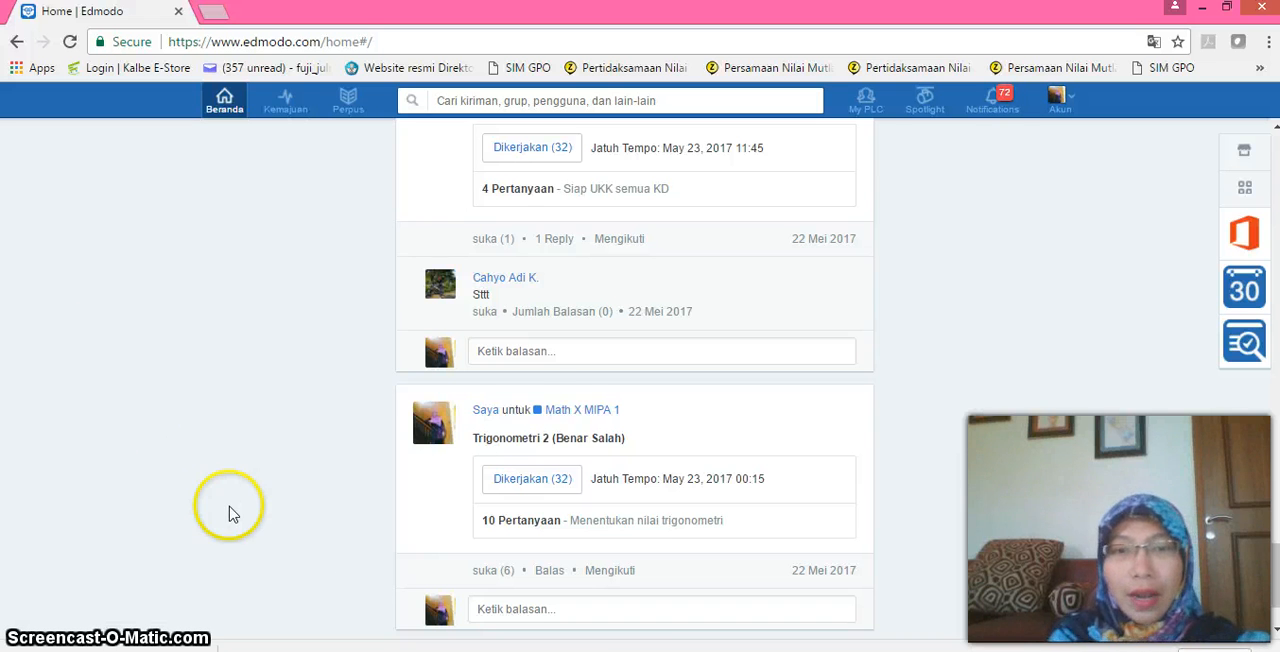
pyautogui.scroll(-1, 90, 360)
# Open the results of the Trigonometri 5 (Jawaban Pendek) quiz from the feed and review its top scores and question analysis.
pyautogui.scroll(1, 108, 455)
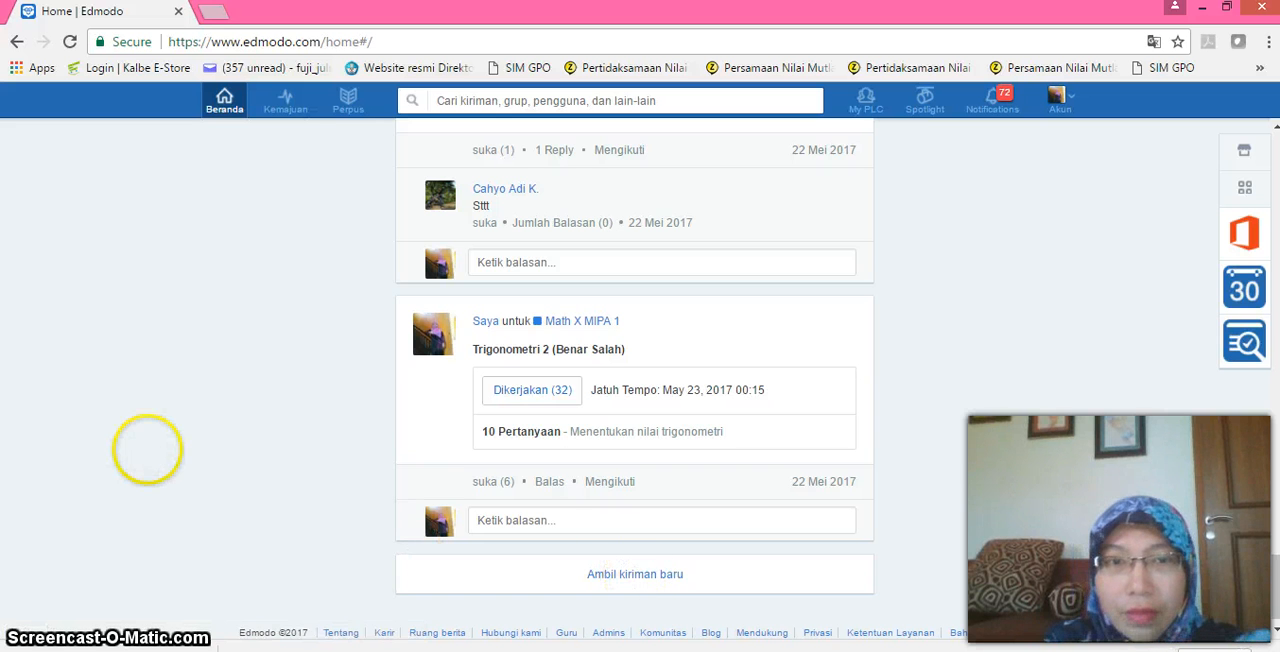
pyautogui.scroll(8, 147, 449)
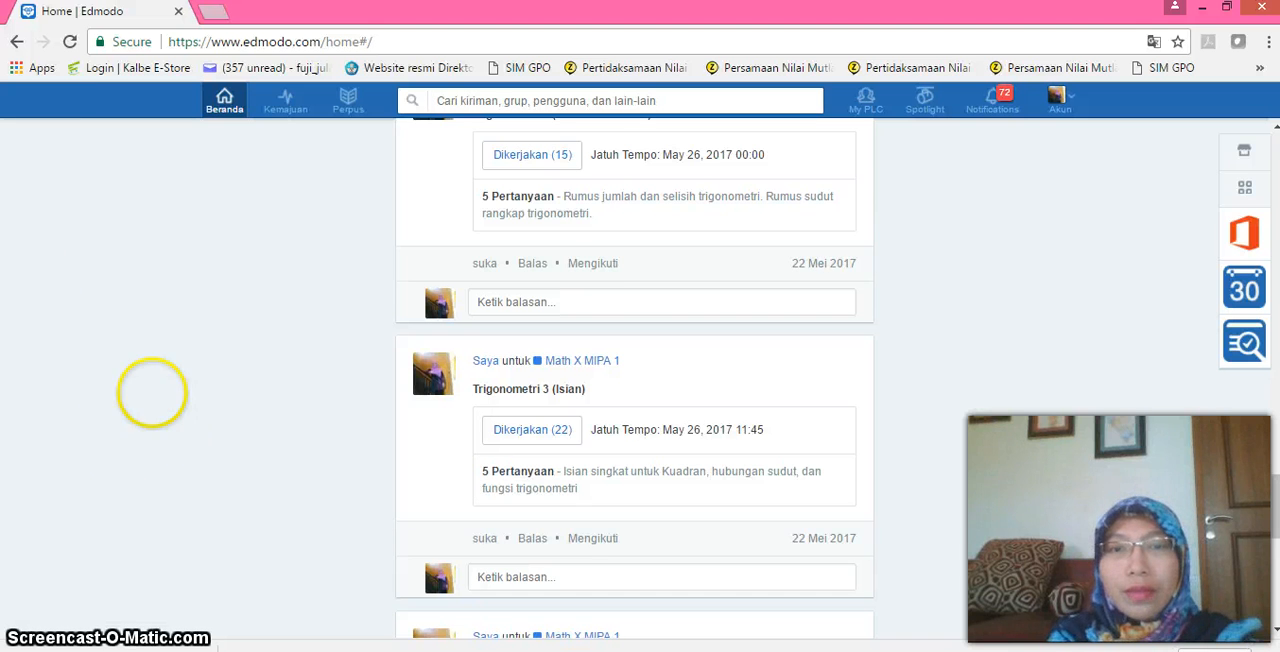
pyautogui.scroll(3, 100, 560)
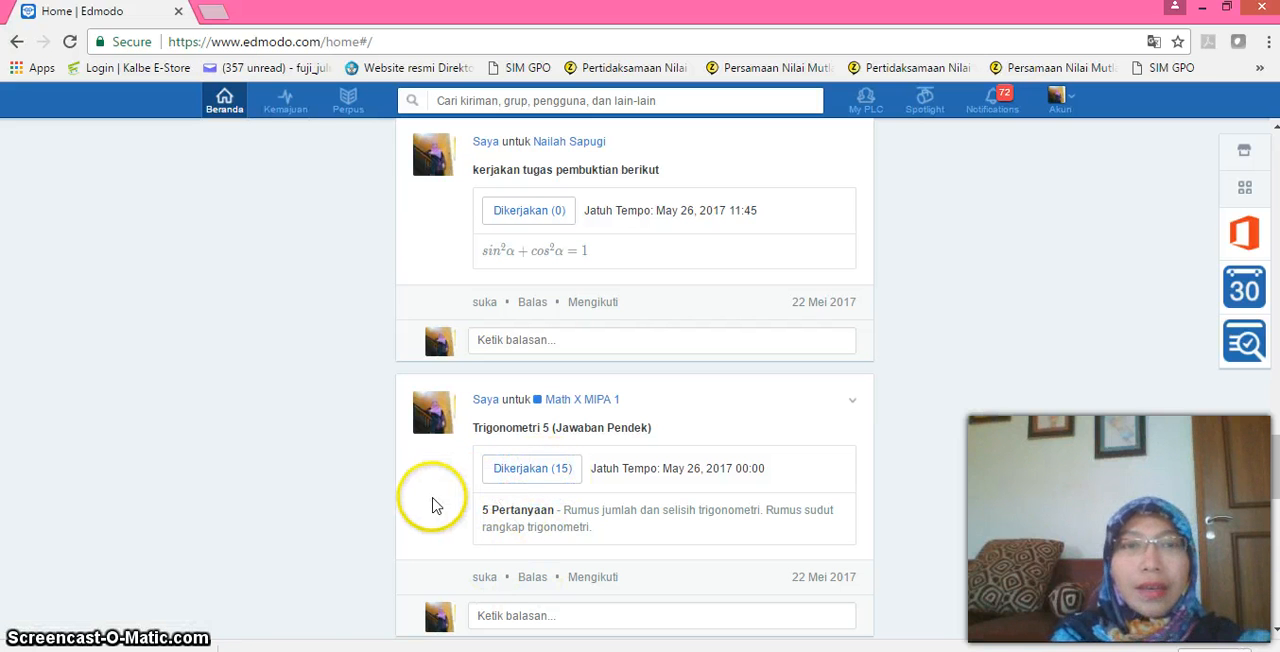
pyautogui.scroll(1, 120, 515)
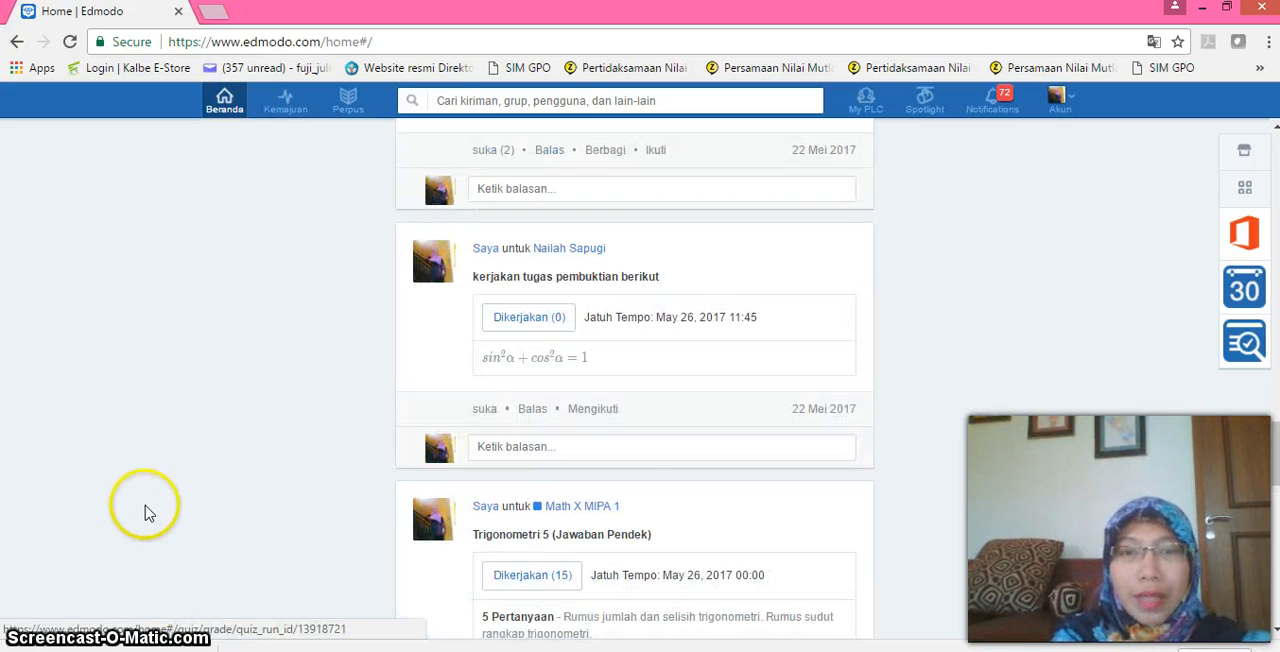
pyautogui.click(527, 582)
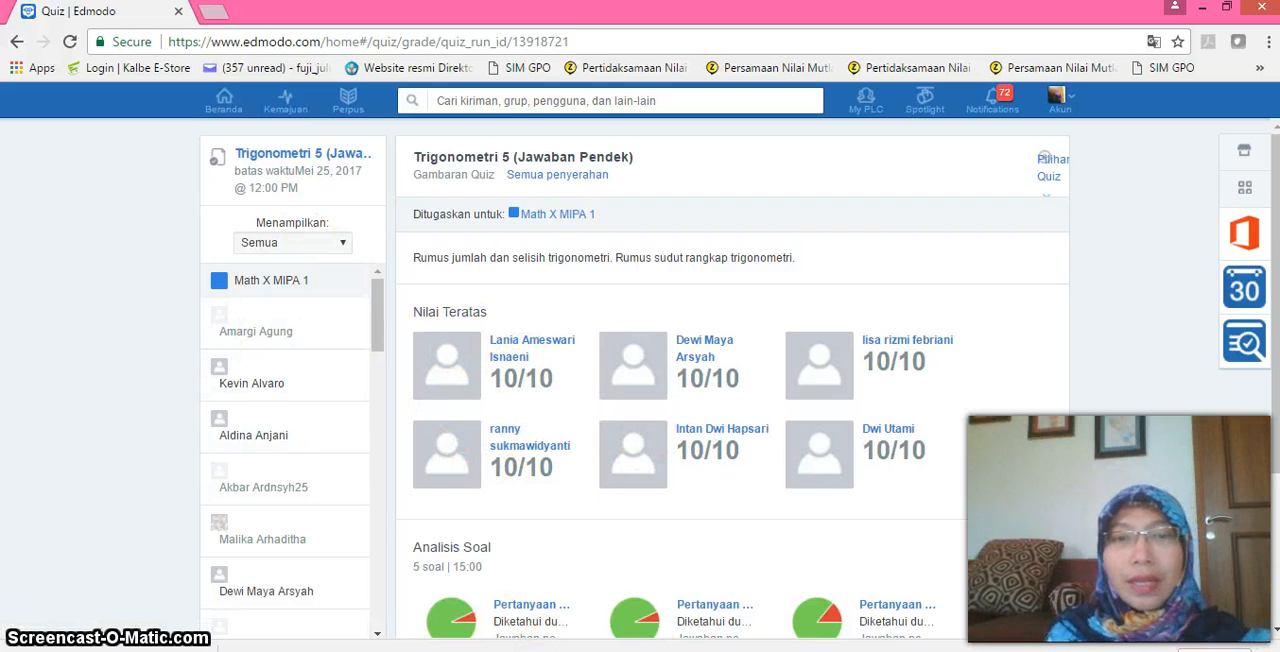
pyautogui.scroll(-3, 100, 380)
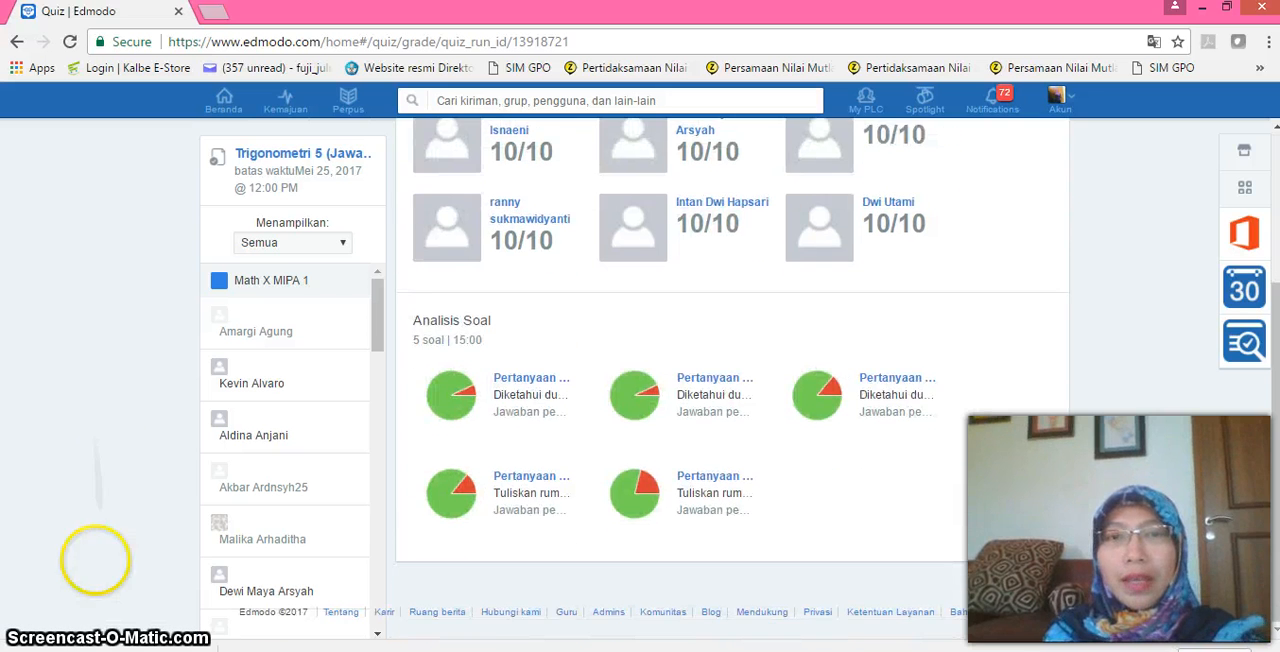
pyautogui.scroll(3, 97, 557)
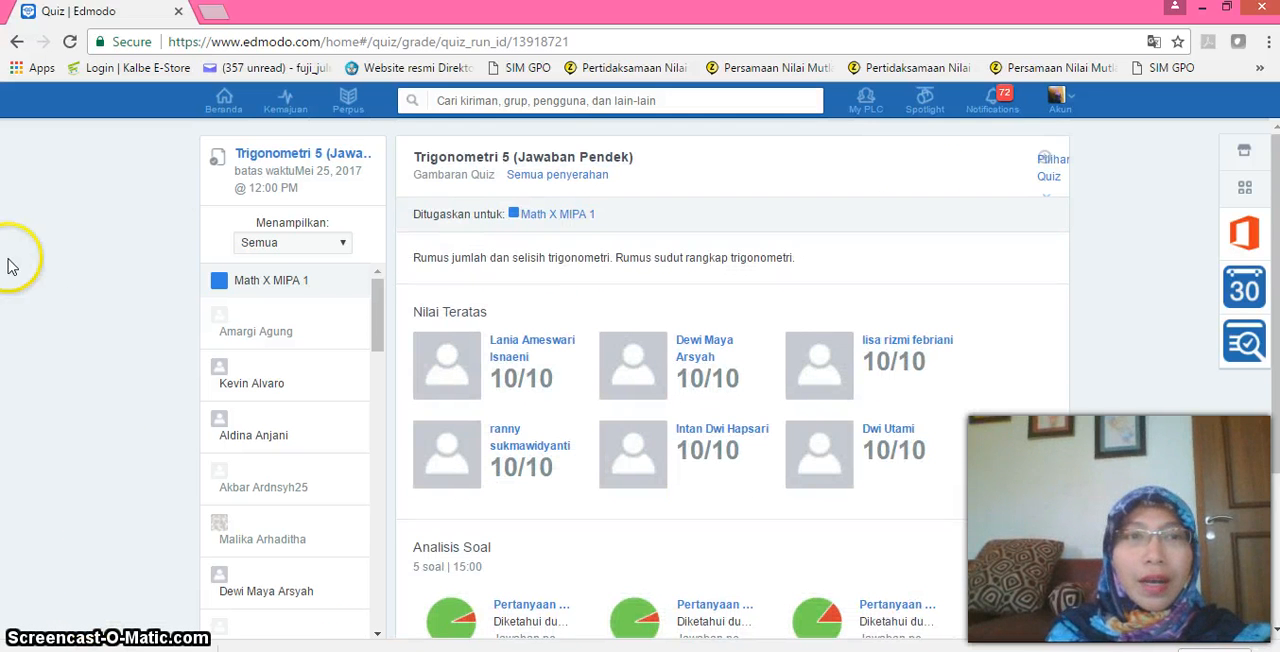
# Open the Math X MIPA 1 gradebook from Kemajuan, and return to the home feed to open the Math X MIPA 1 group.
pyautogui.click(290, 108)
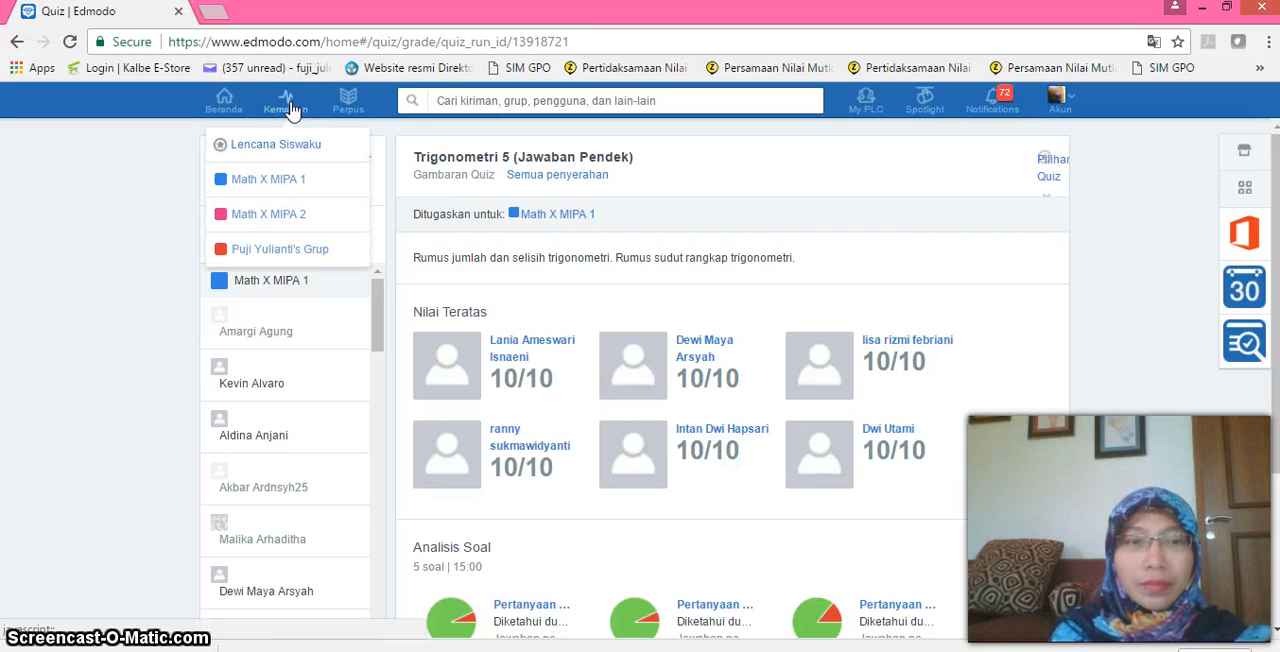
pyautogui.click(279, 183)
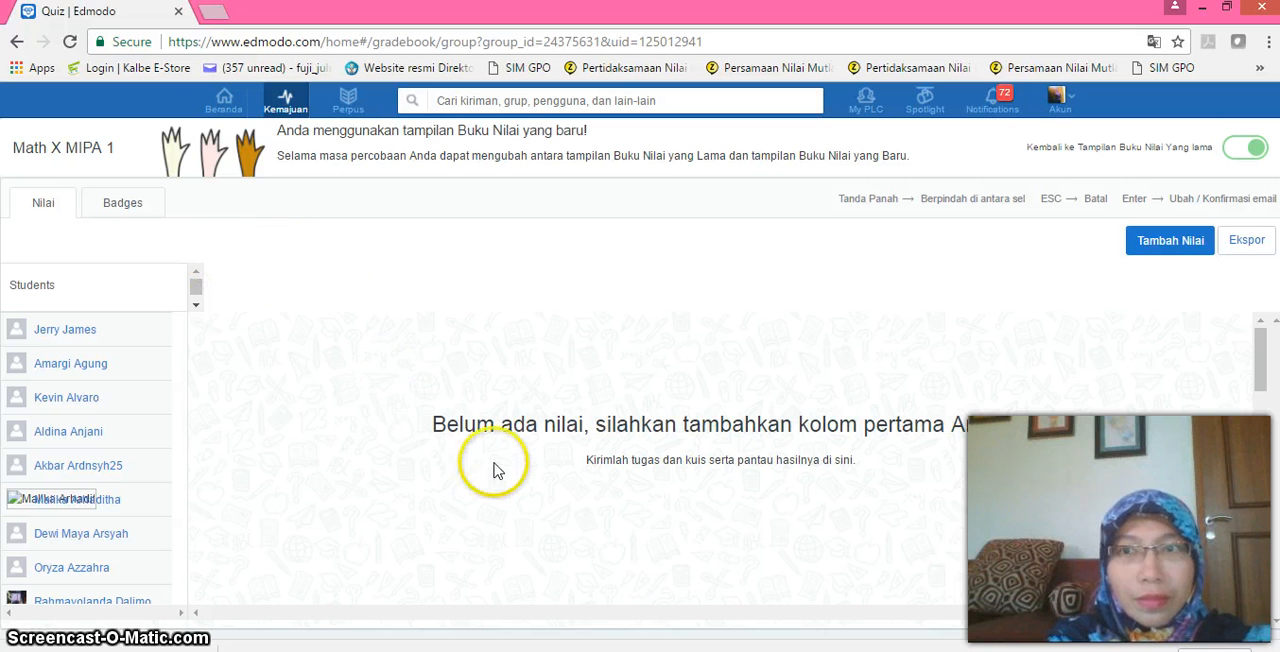
pyautogui.click(224, 108)
pyautogui.click(272, 286)
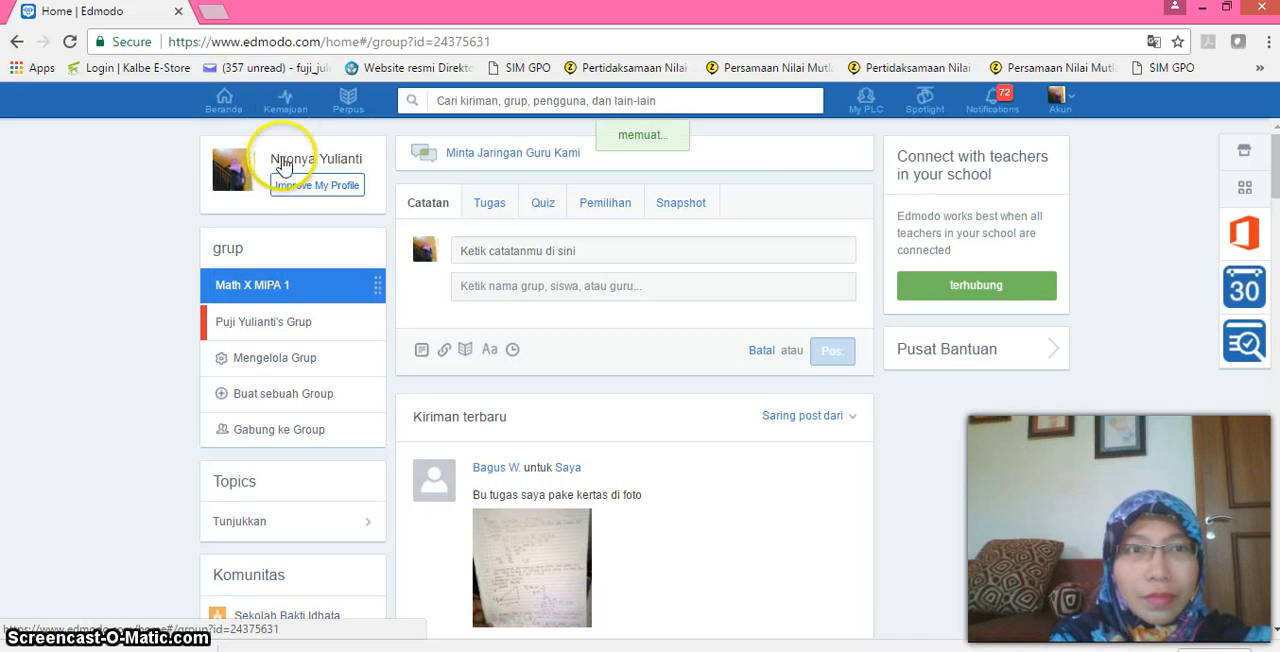
# Bring up the Kemajuan gradebook of the Math X MIPA 1 group again and view its student grade list.
pyautogui.click(290, 110)
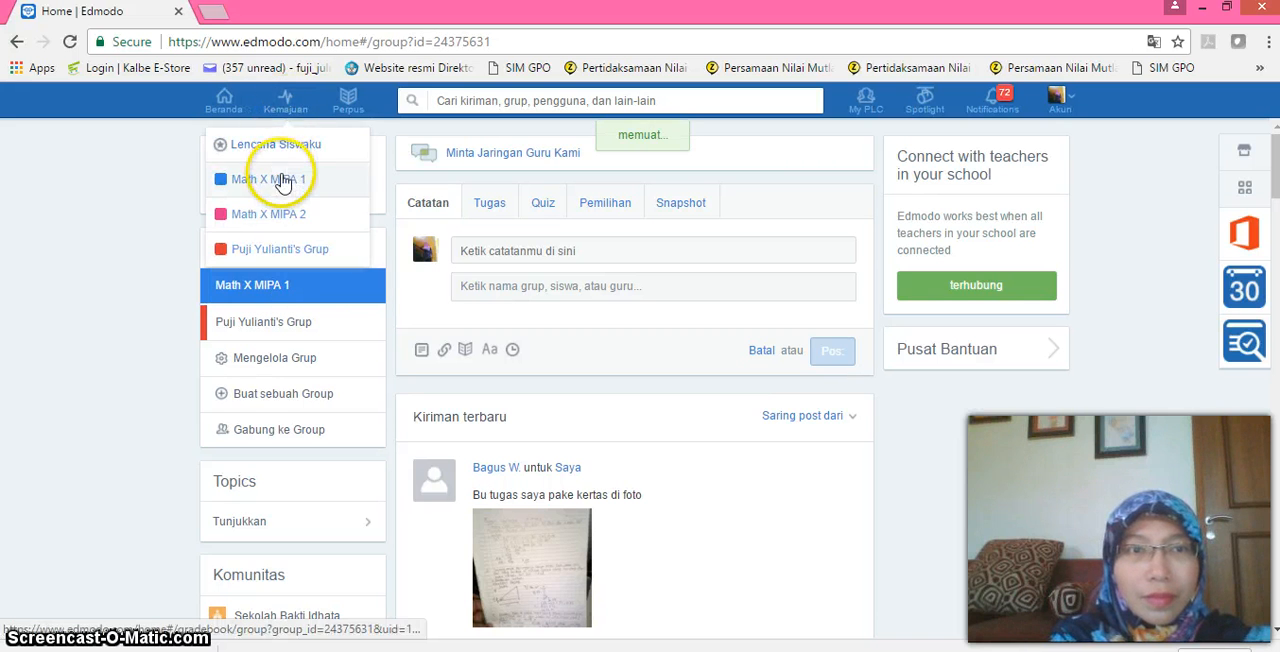
pyautogui.click(286, 178)
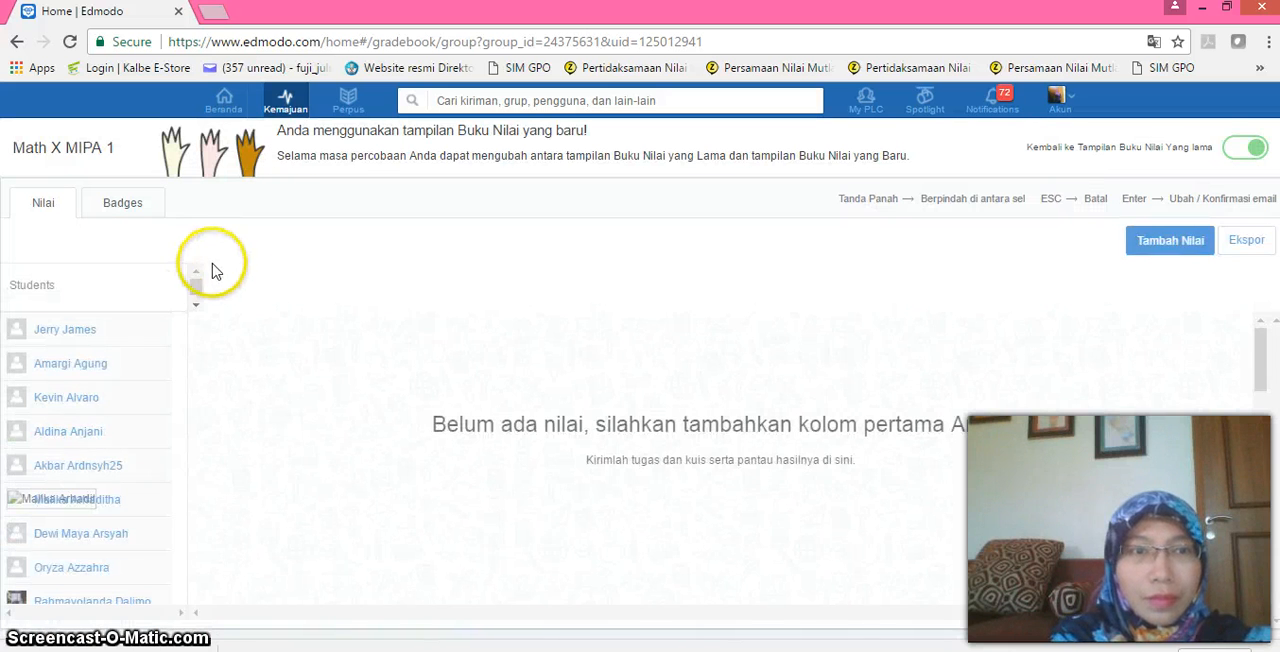
pyautogui.click(152, 245)
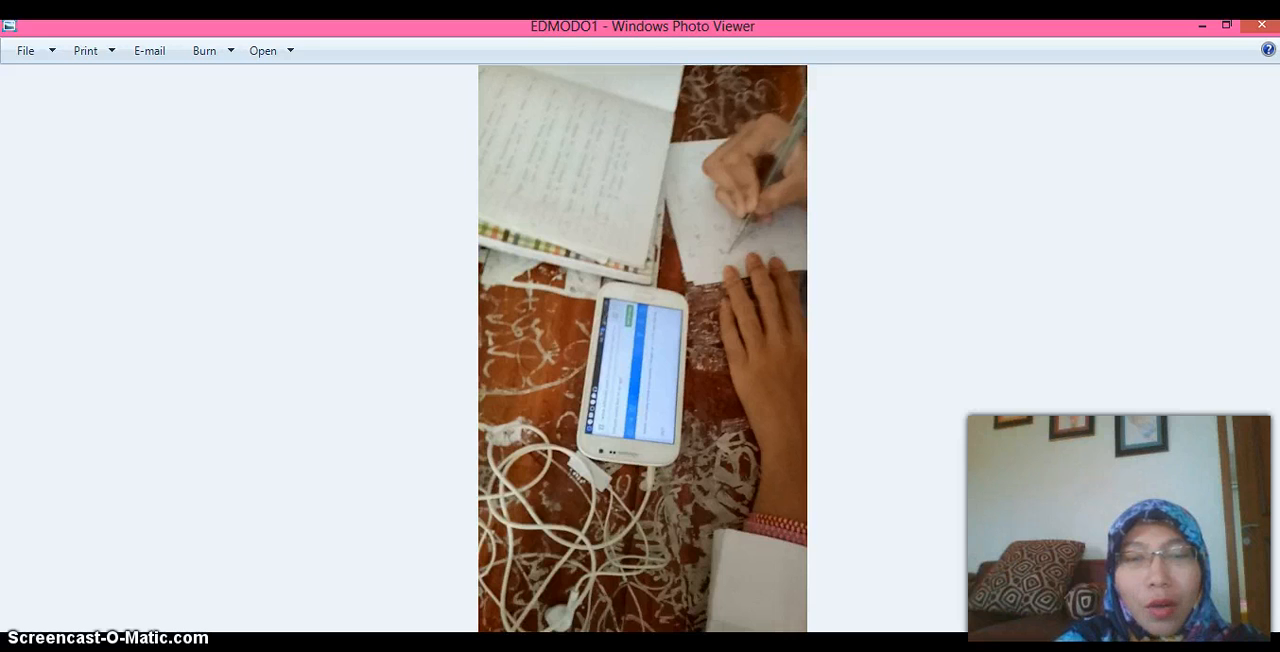
# In Windows Photo Viewer, browse the classroom photos from EDMODO1 through EDMODO2 to the following picture.
pyautogui.press('Right')
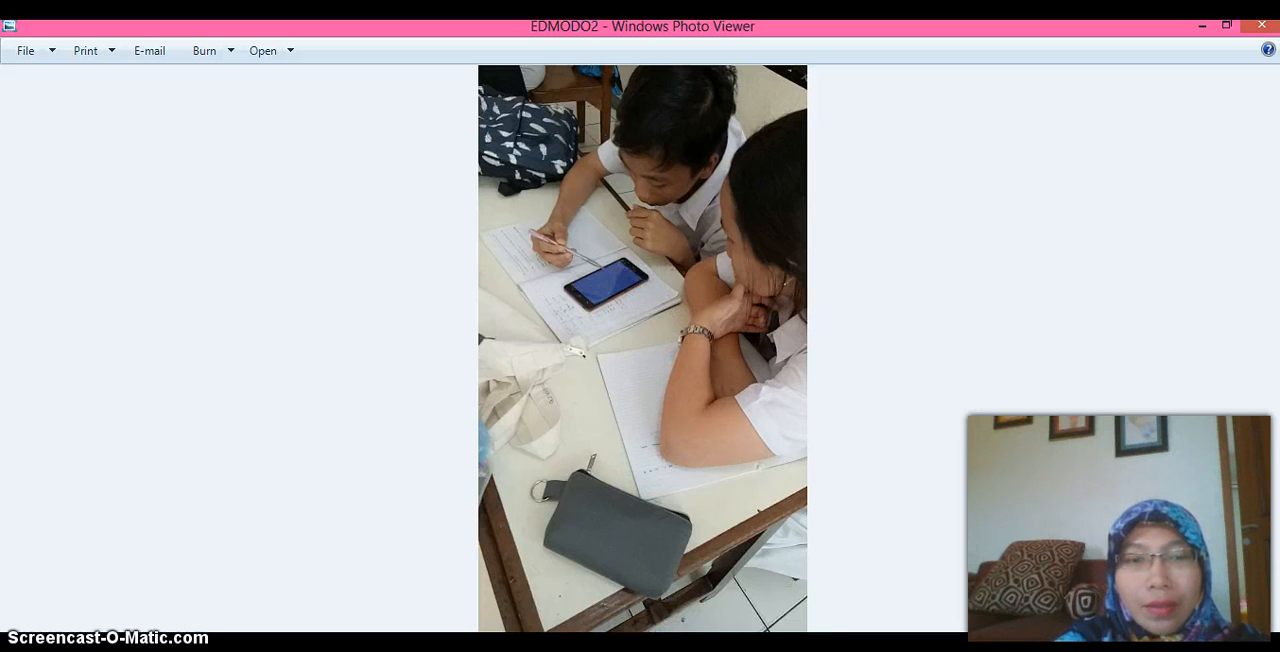
pyautogui.press('Right')
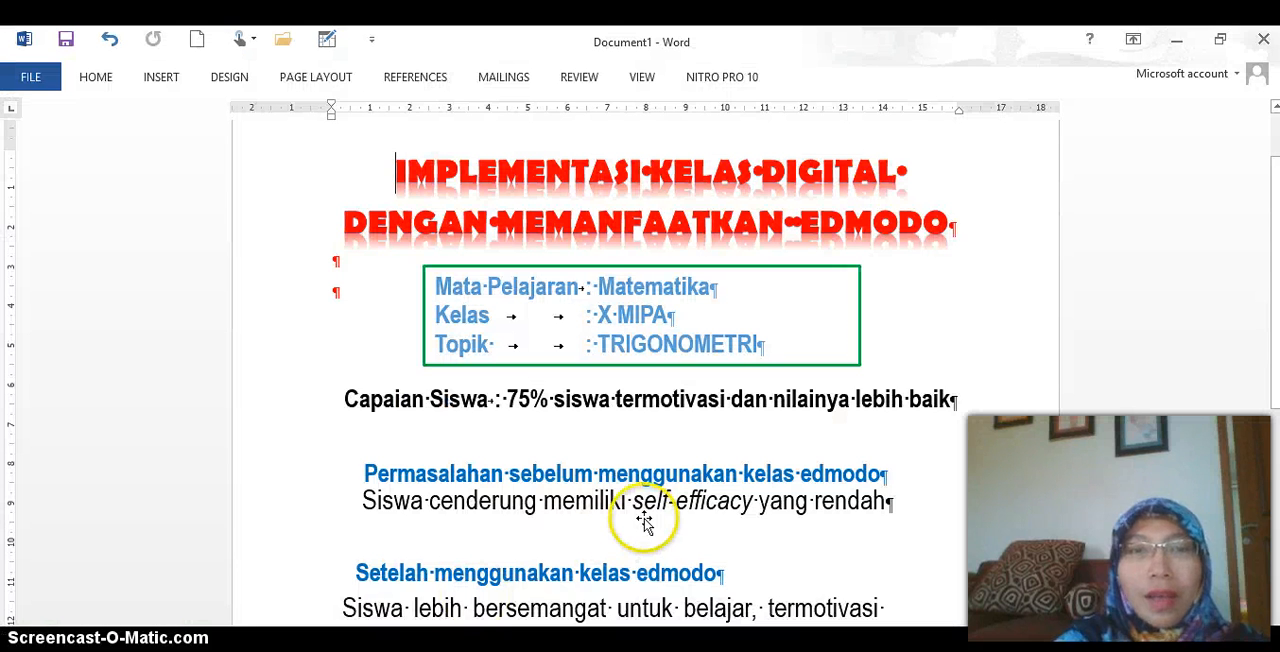
# In the Word document on implementing a digital class with Edmodo, read down to the end of the Setelah menggunakan kelas edmodo section.
pyautogui.scroll(-1, 831, 572)
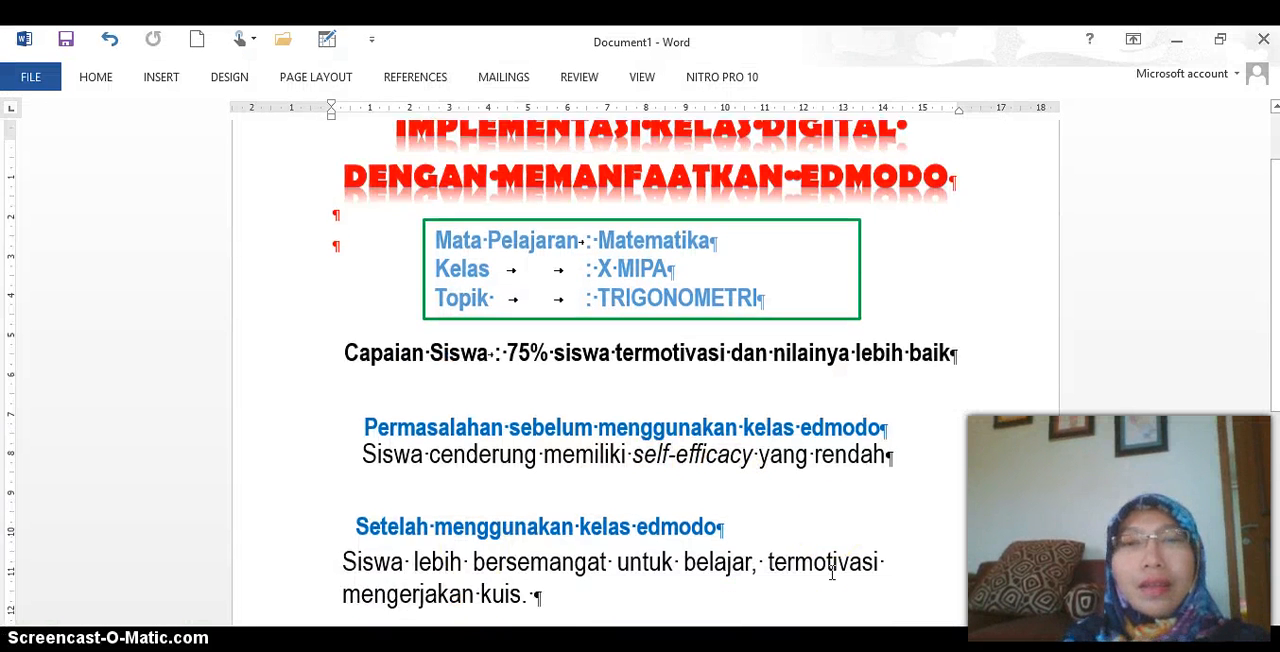
pyautogui.scroll(-2, 831, 572)
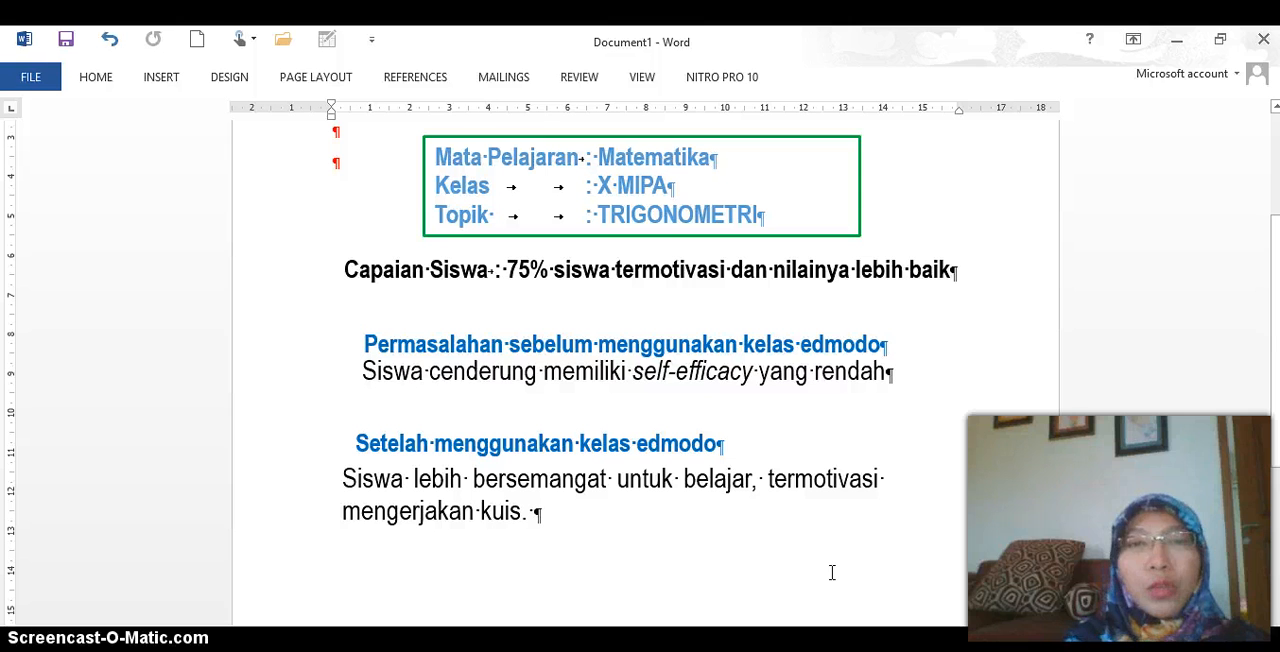